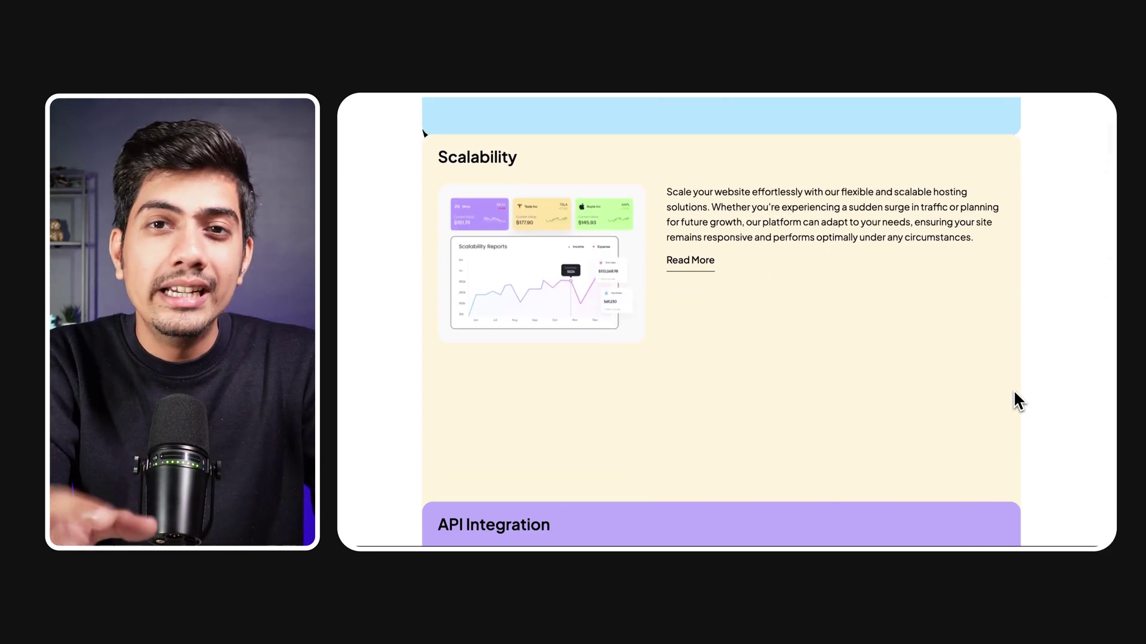
- Search for 'wdesignkit' on the Add New Plugin page
{"action": "scroll", "coordinate": [1014, 389], "scroll_direction": "down", "scroll_amount": 15}
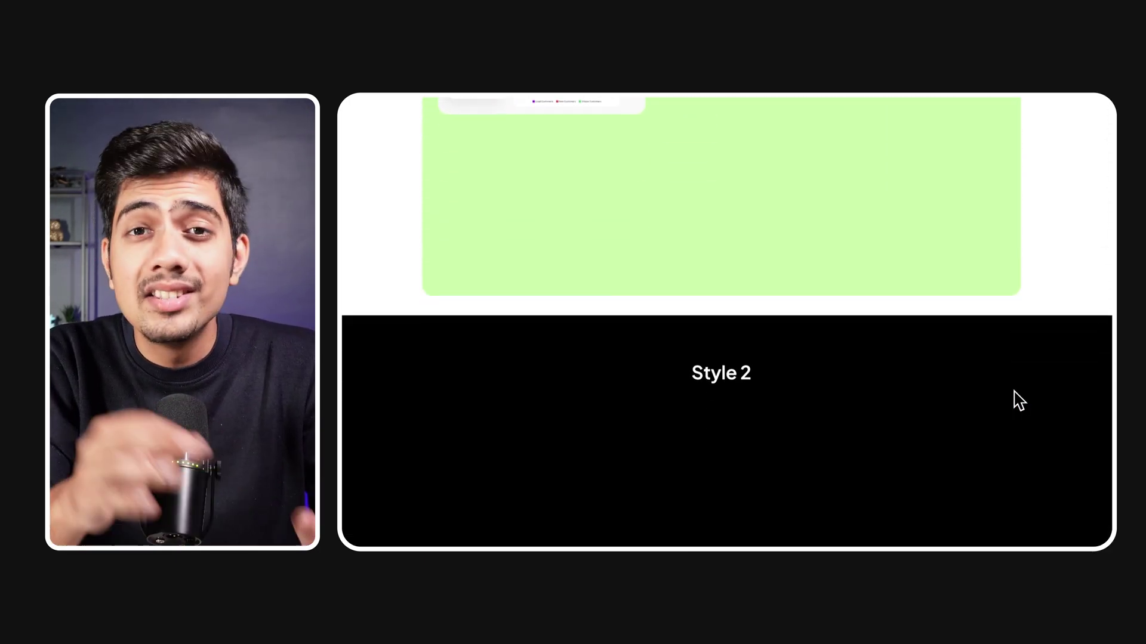
{"action": "scroll", "coordinate": [1013, 391], "scroll_direction": "down", "scroll_amount": 12}
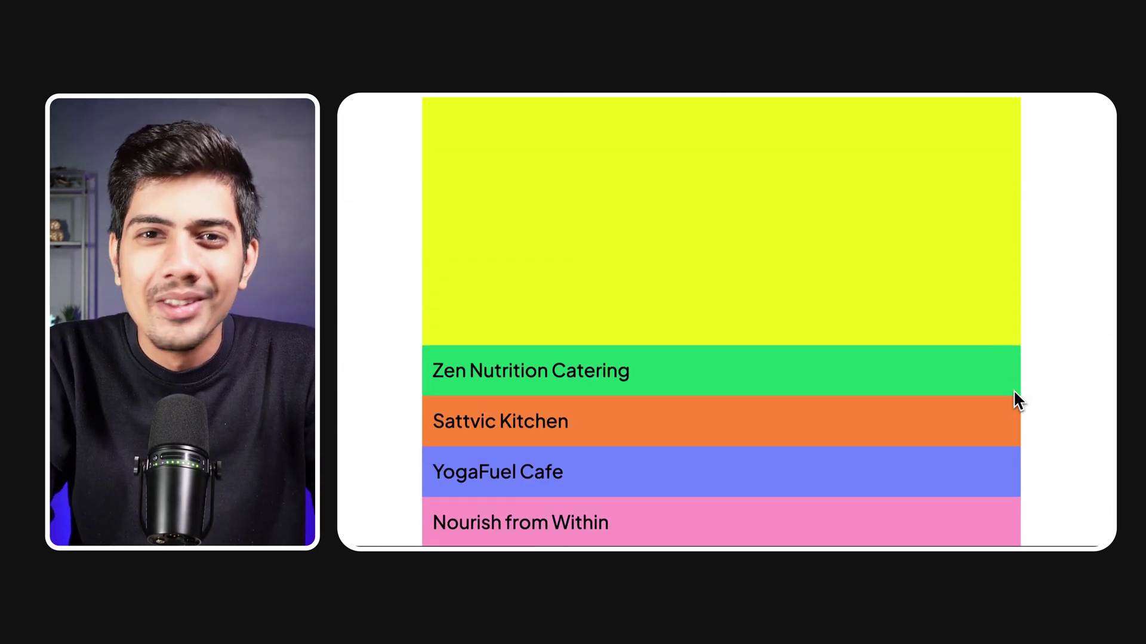
{"action": "scroll", "coordinate": [1014, 394], "scroll_direction": "down", "scroll_amount": 12}
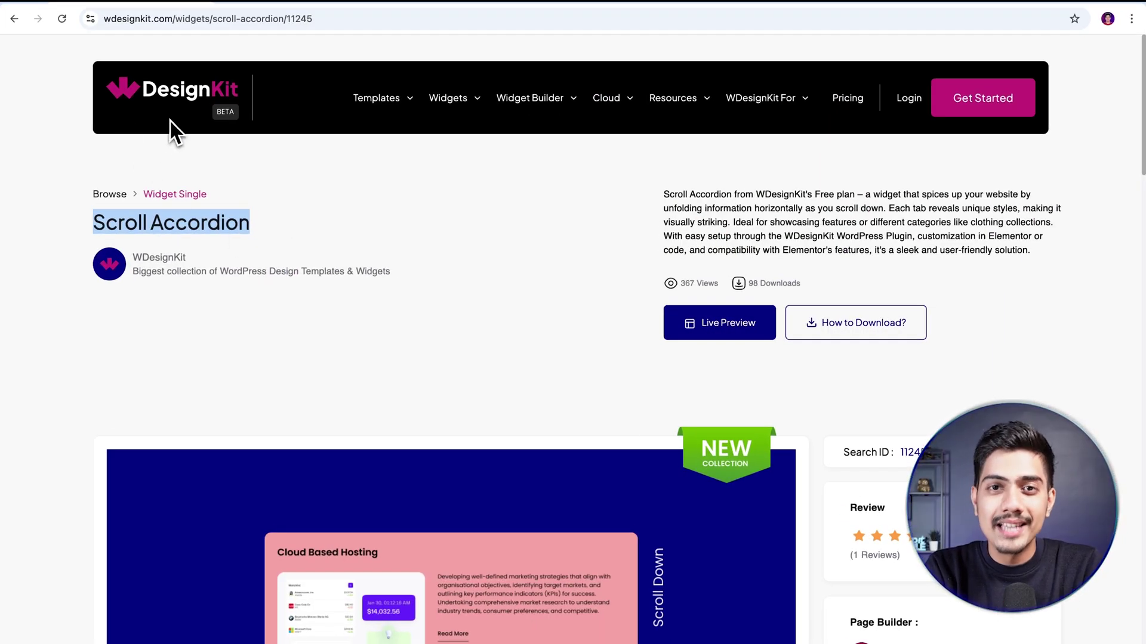
{"action": "mouse_move", "coordinate": [388, 102]}
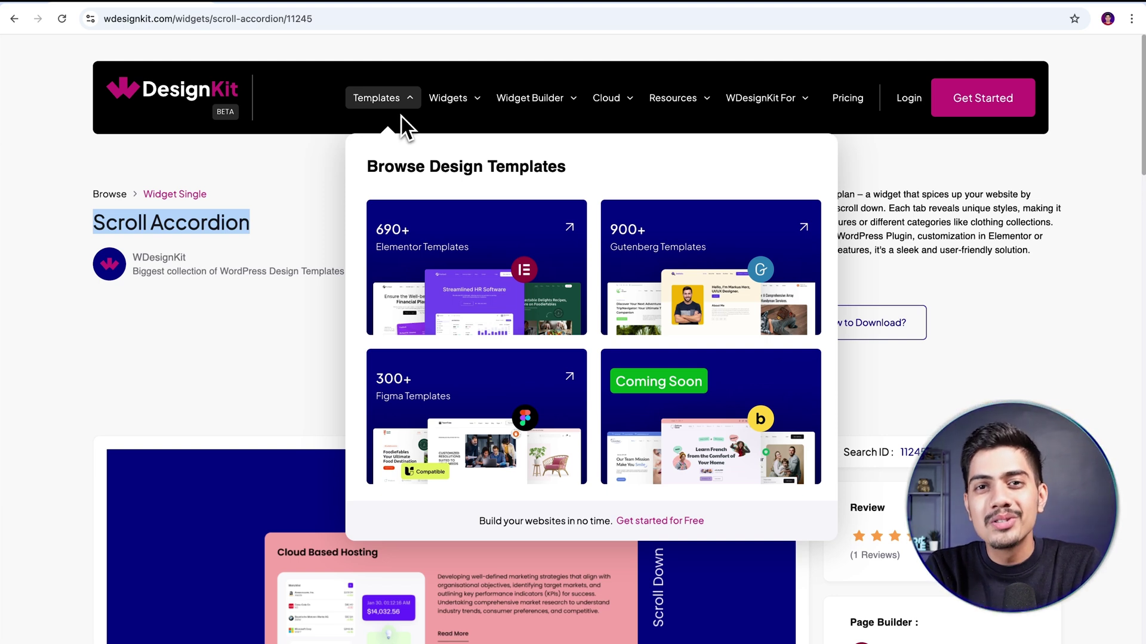
{"action": "mouse_move", "coordinate": [424, 116]}
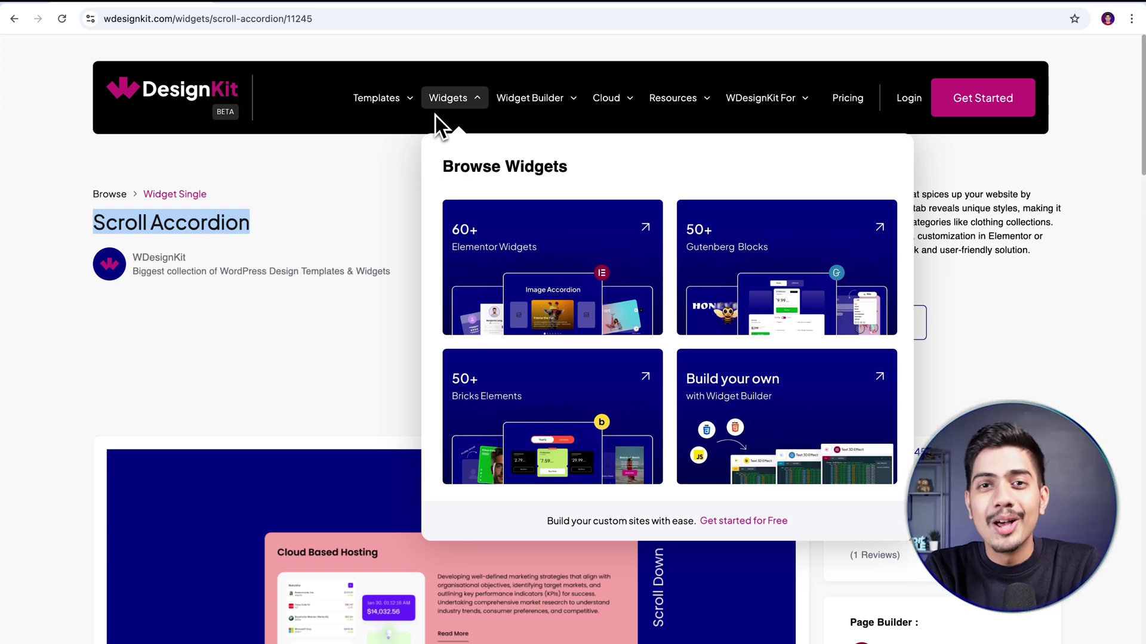
{"action": "mouse_move", "coordinate": [659, 114]}
{"action": "mouse_move", "coordinate": [780, 117]}
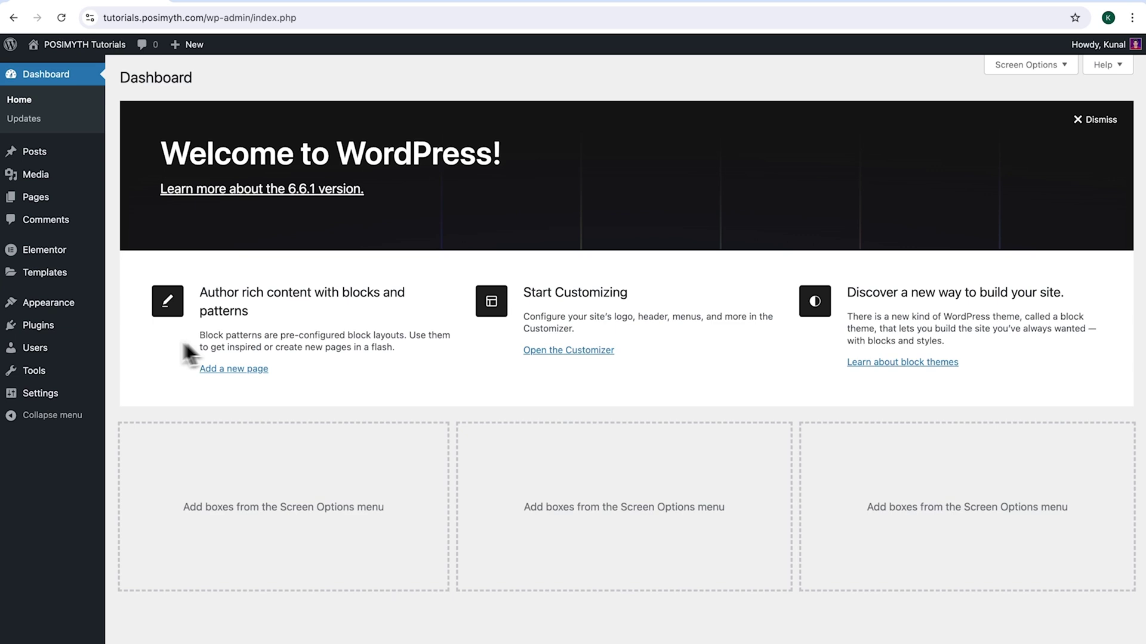
{"action": "left_click", "coordinate": [67, 328]}
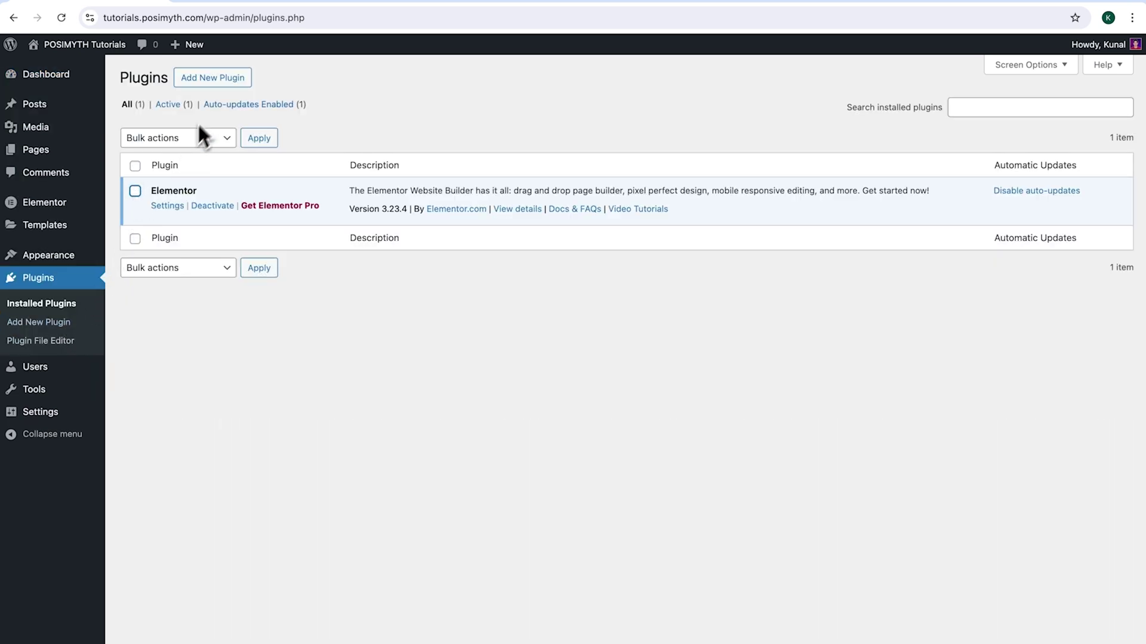
{"action": "left_click", "coordinate": [215, 85]}
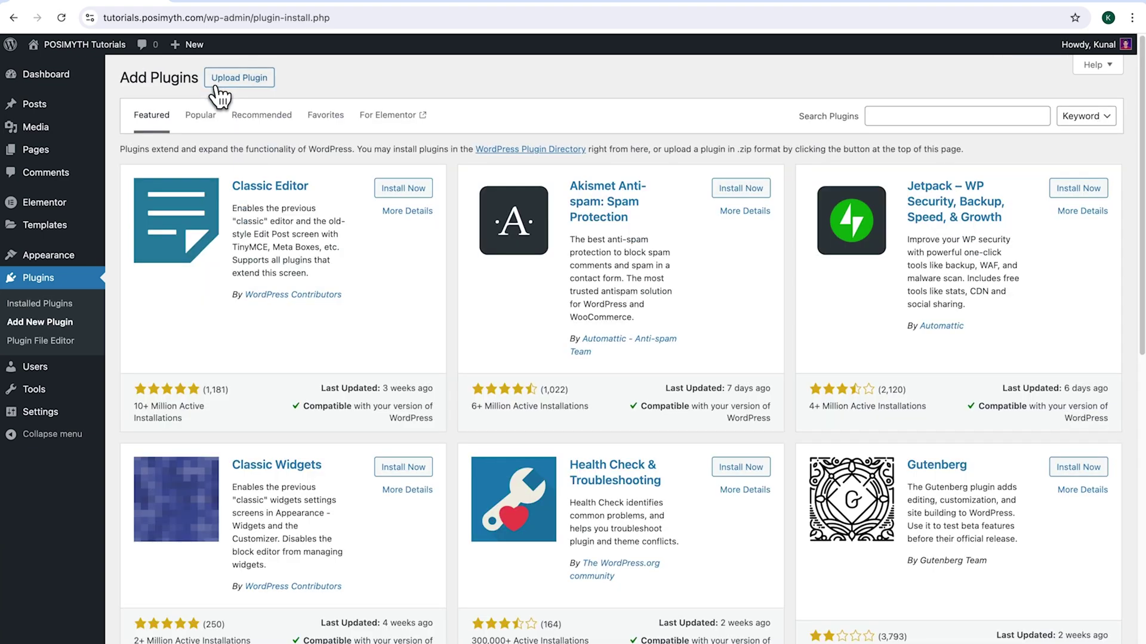
{"action": "type", "text": "wdesignki"}
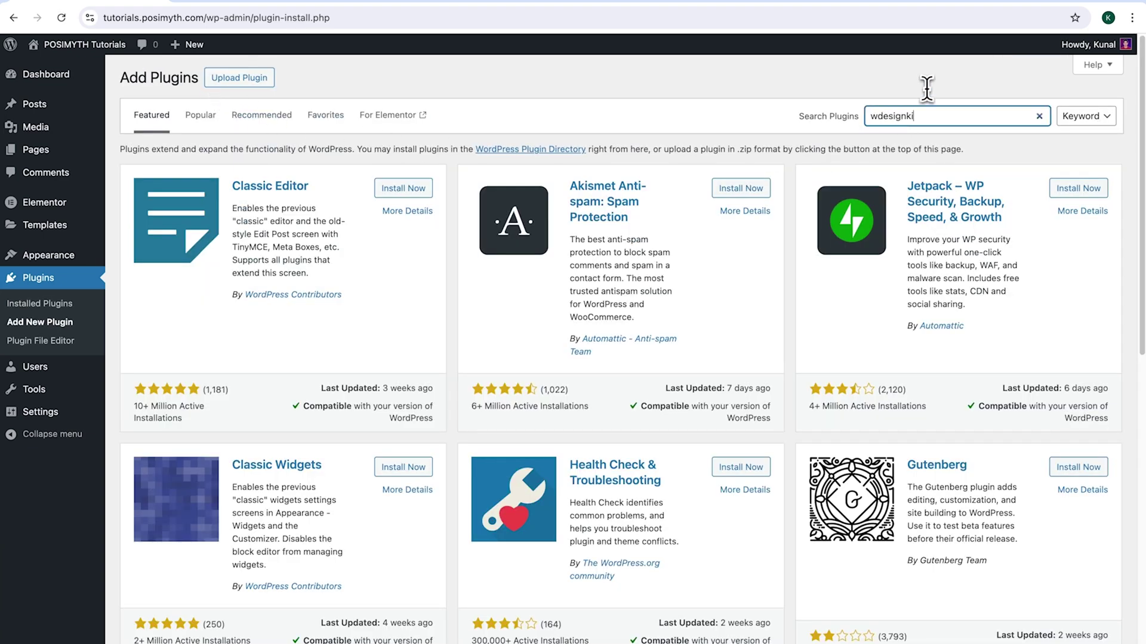
{"action": "type", "text": "t"}
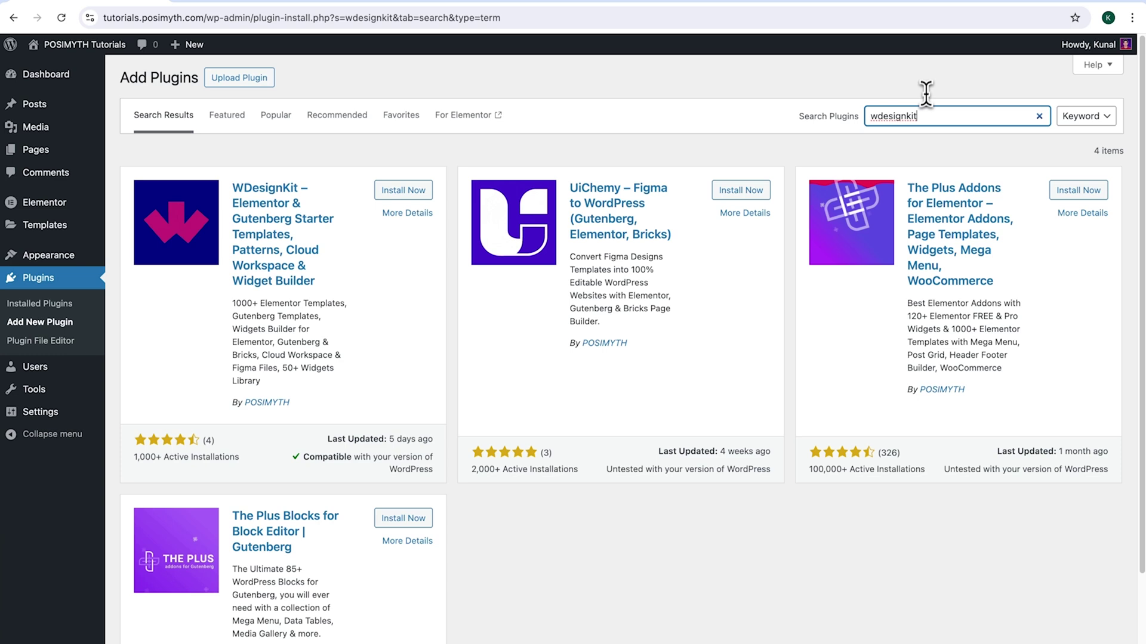
- Install and activate WDesignKit, then confirm Nexter is the active theme
{"action": "left_click", "coordinate": [396, 194]}
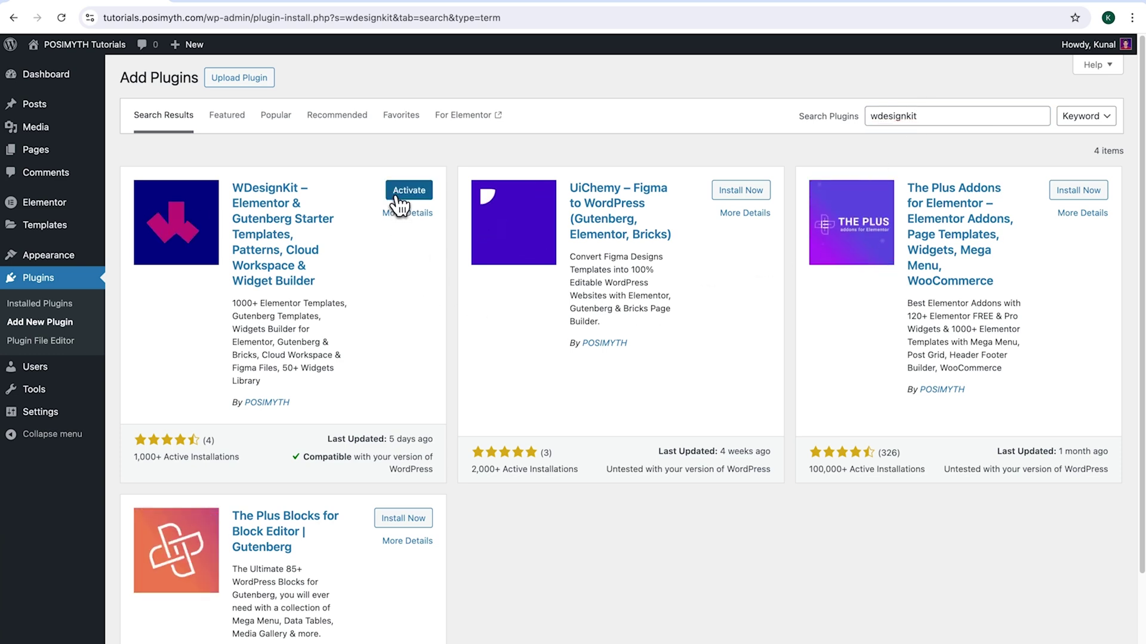
{"action": "left_click", "coordinate": [397, 194]}
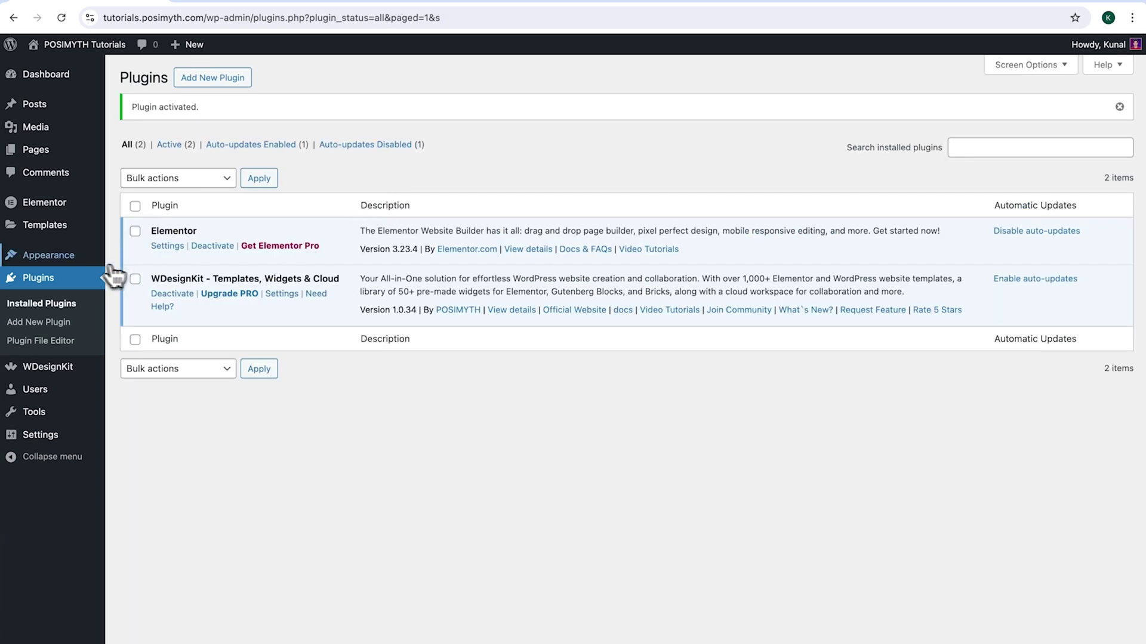
{"action": "left_click", "coordinate": [71, 257]}
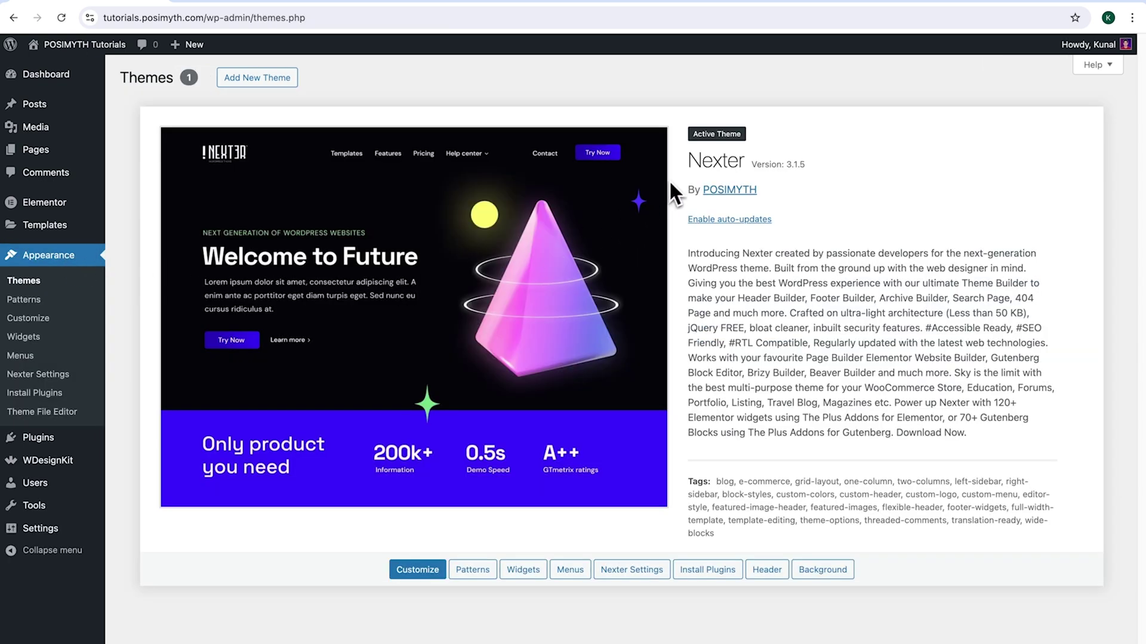
{"action": "left_click_drag", "start_coordinate": [692, 161], "coordinate": [748, 173]}
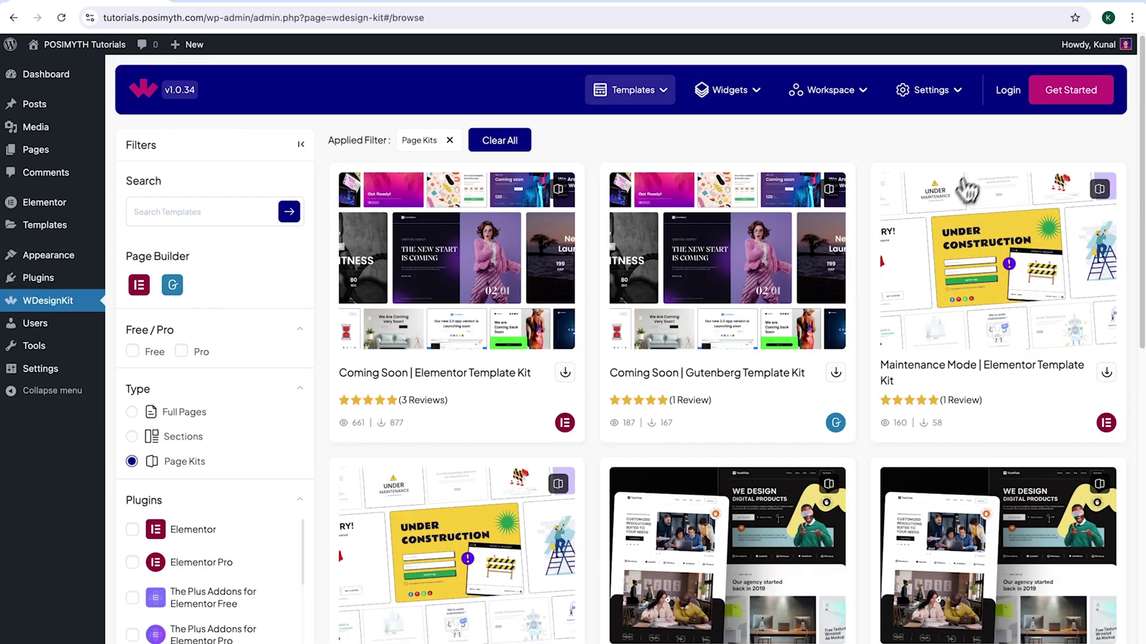
- Open the WDesignKit login, go through Sign Up, then switch to Sign In
{"action": "left_click", "coordinate": [1008, 95]}
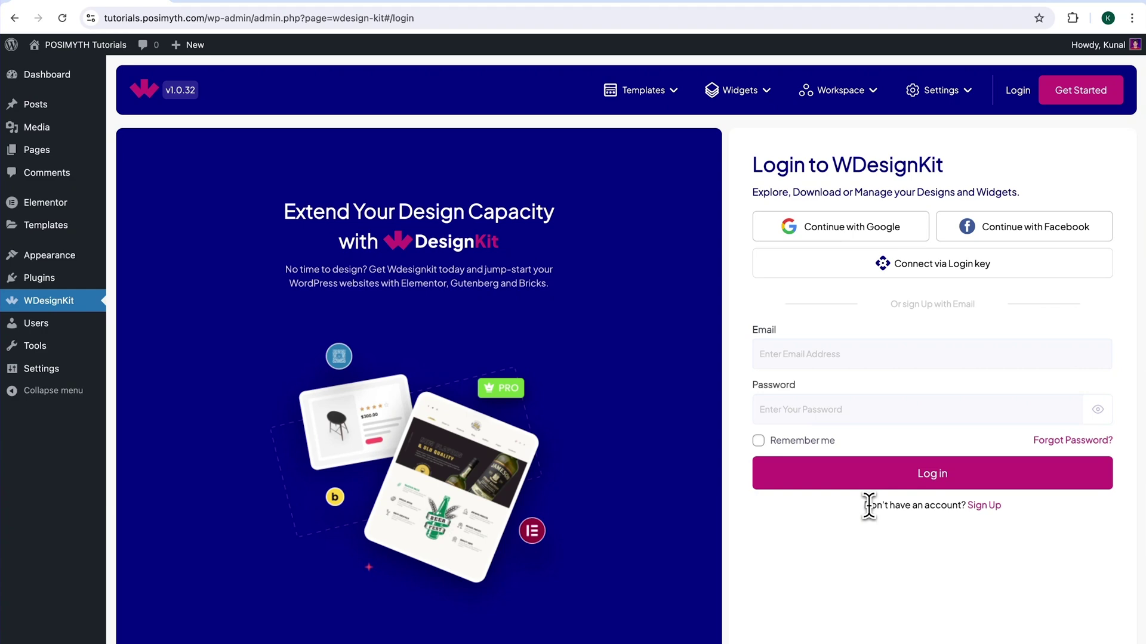
{"action": "left_click_drag", "start_coordinate": [872, 506], "coordinate": [969, 521]}
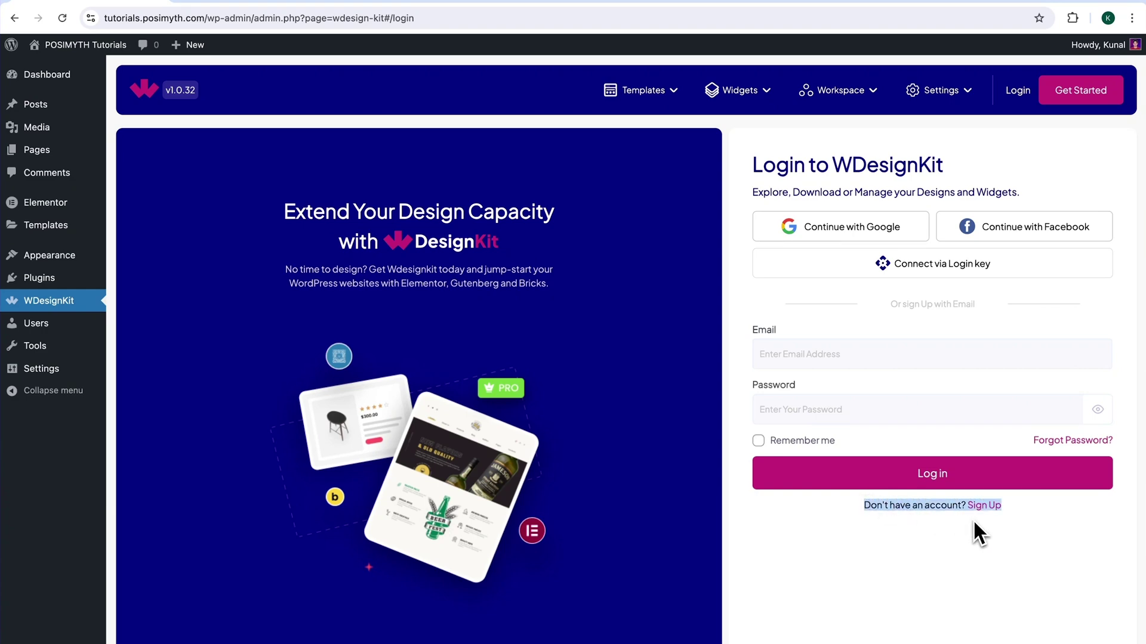
{"action": "left_click", "coordinate": [989, 517]}
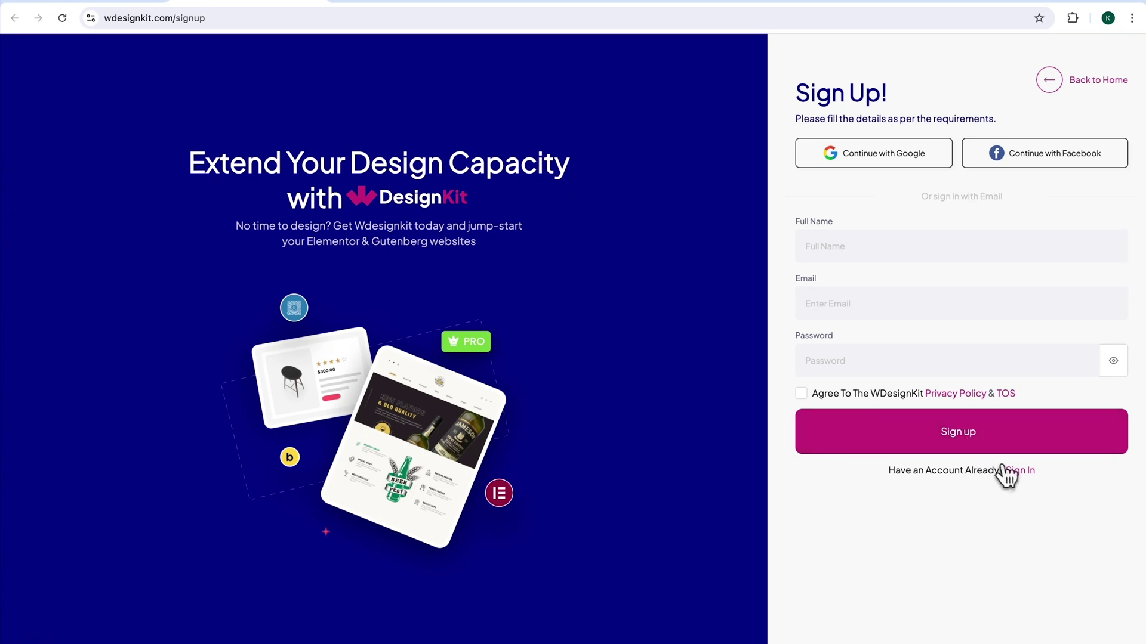
{"action": "left_click", "coordinate": [1020, 471]}
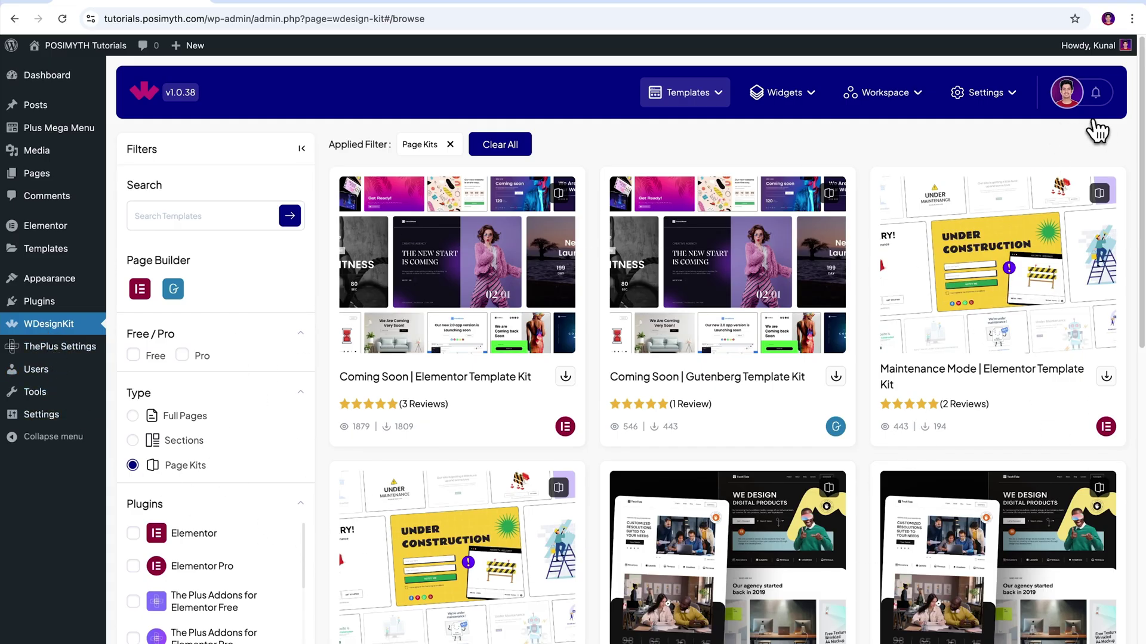
- Search the widget library for 'Scroll accordion' and download the Elementor Scroll Accordion
{"action": "left_click", "coordinate": [781, 103]}
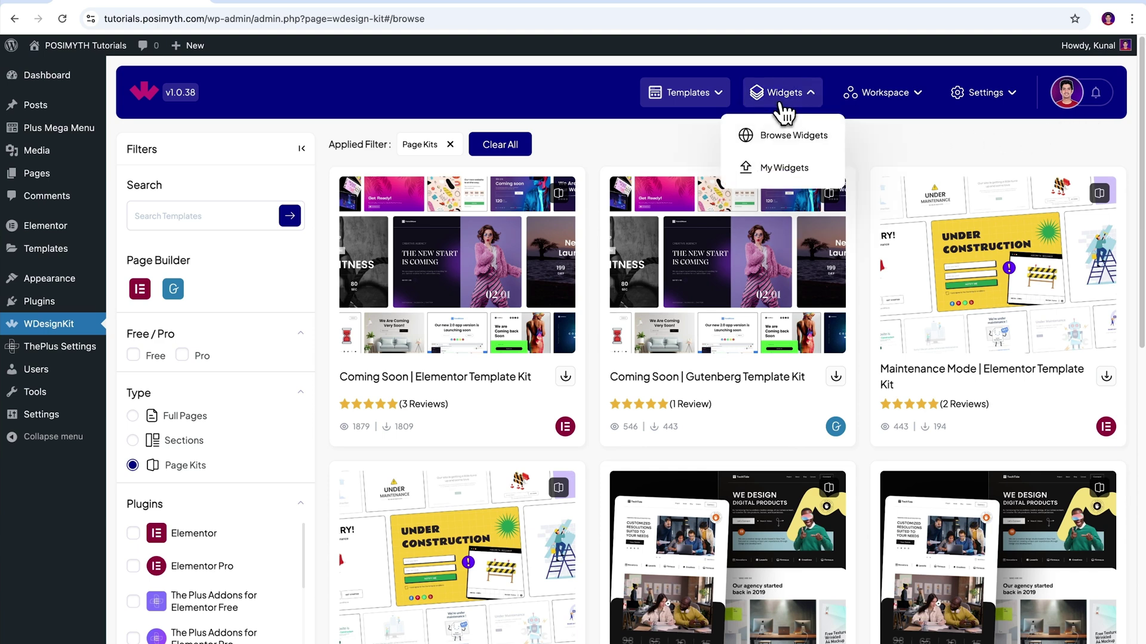
{"action": "left_click", "coordinate": [785, 139]}
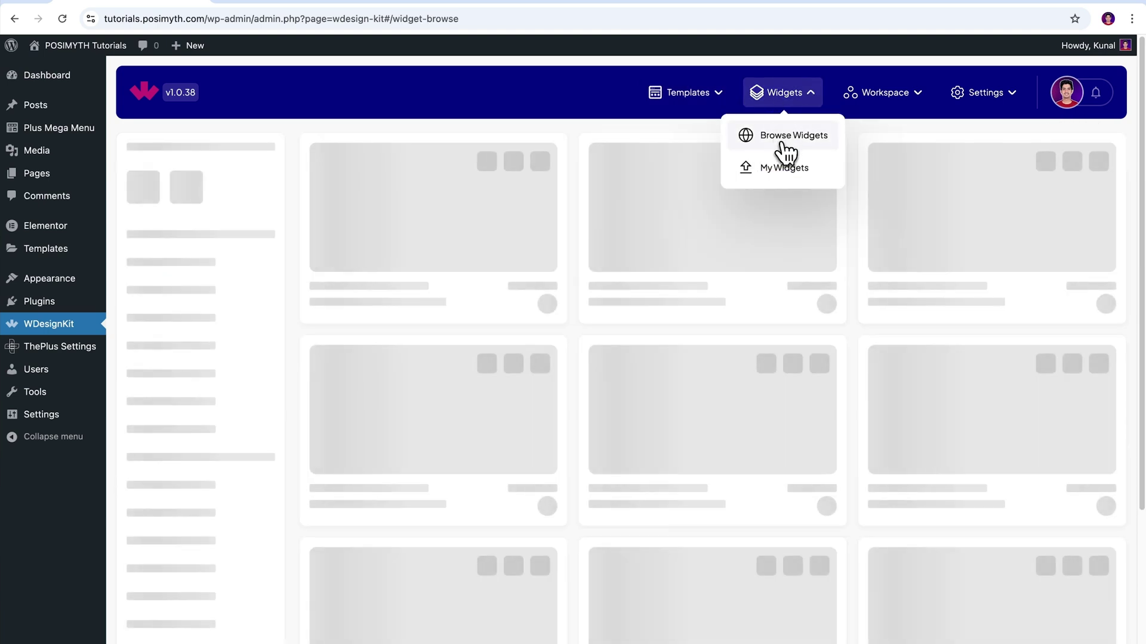
{"action": "type", "text": "Scroll accordion"}
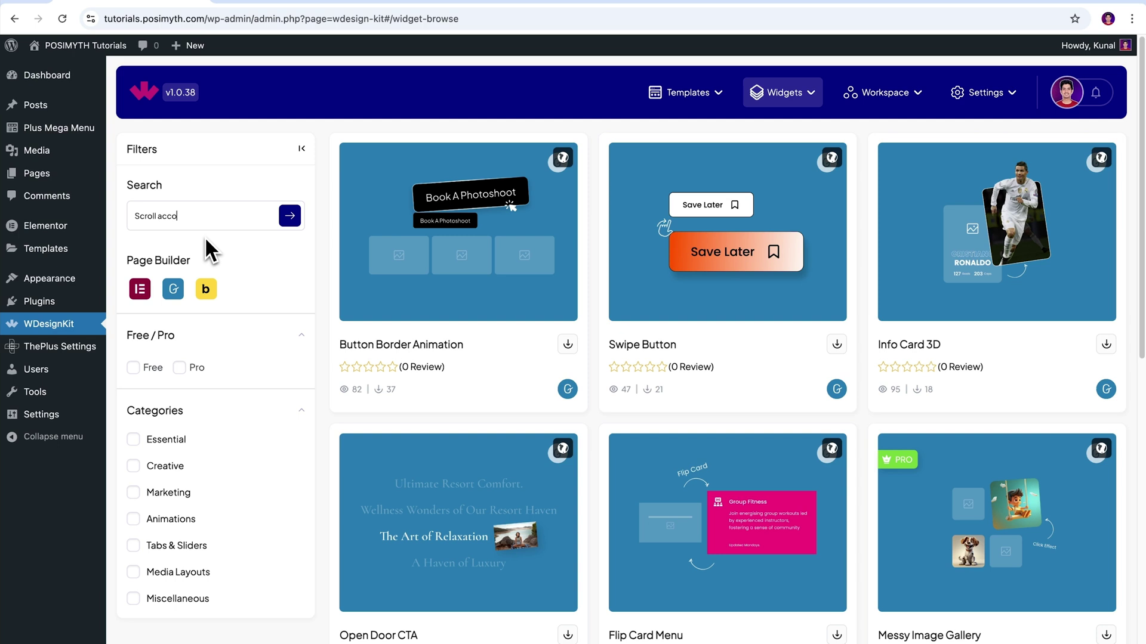
{"action": "left_click", "coordinate": [290, 216]}
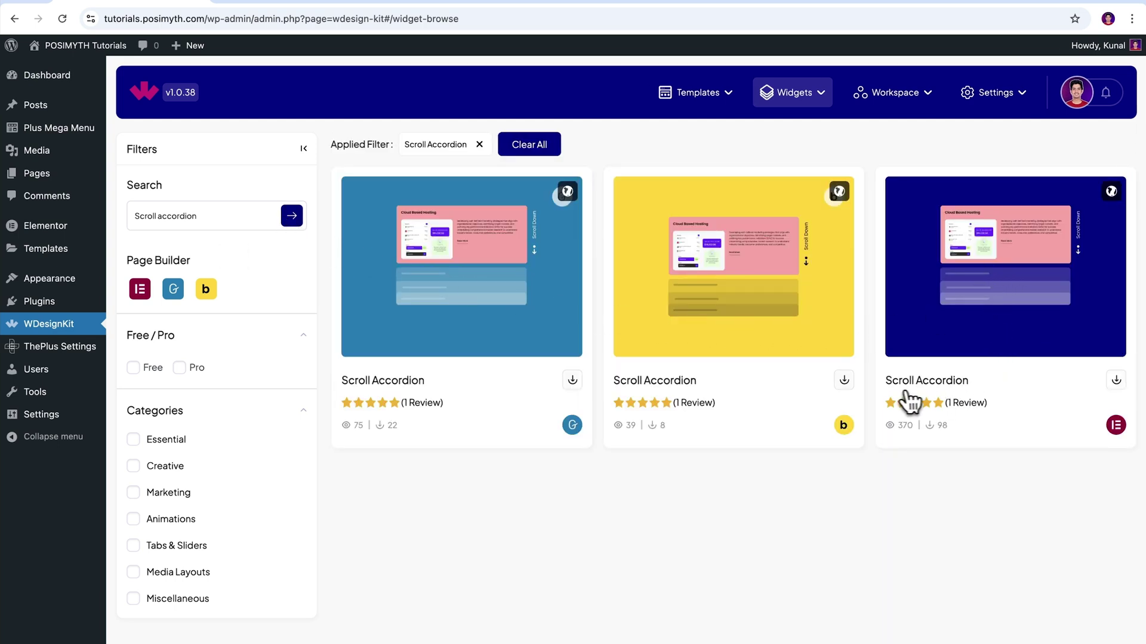
{"action": "left_click_drag", "start_coordinate": [883, 382], "coordinate": [966, 386]}
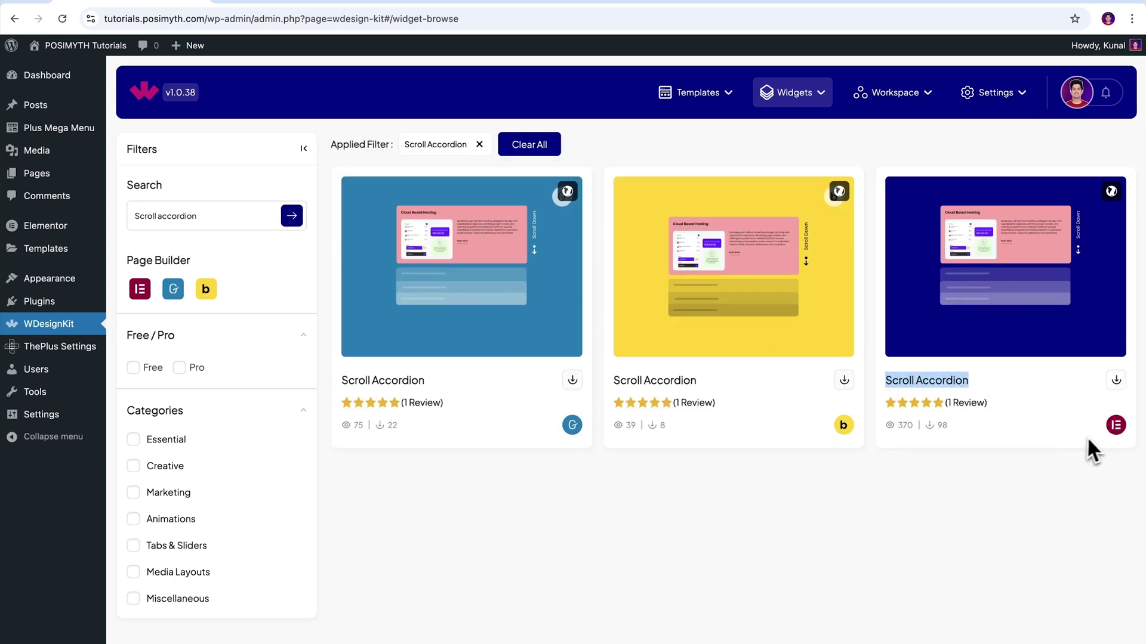
{"action": "left_click", "coordinate": [1116, 382]}
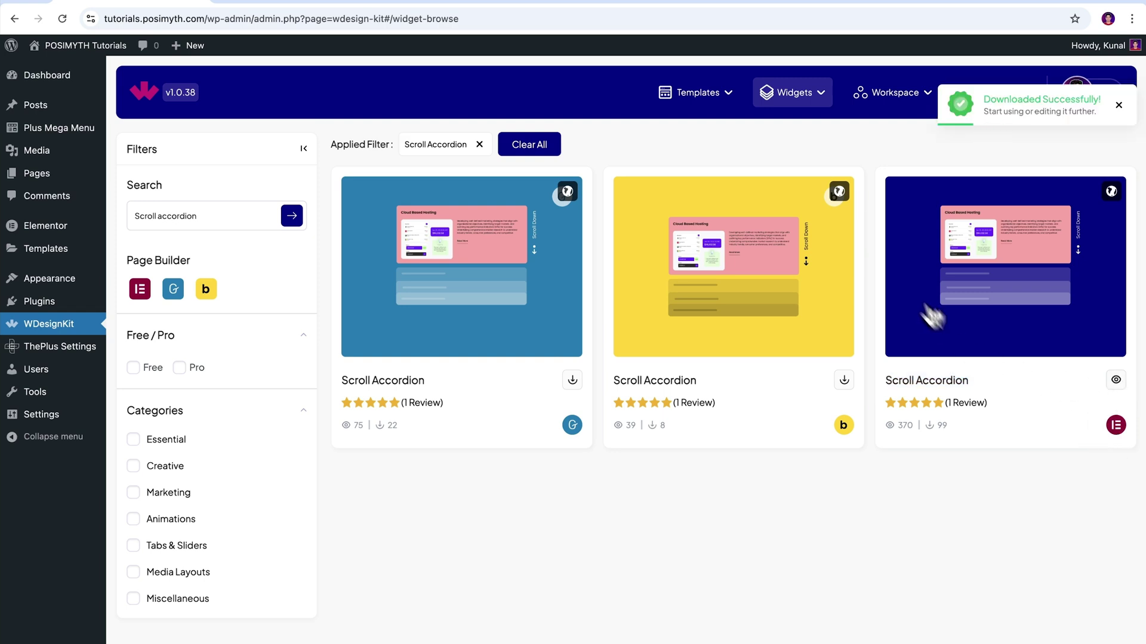
- Open My Widgets to confirm the downloaded Scroll Accordion is listed
{"action": "mouse_move", "coordinate": [809, 106]}
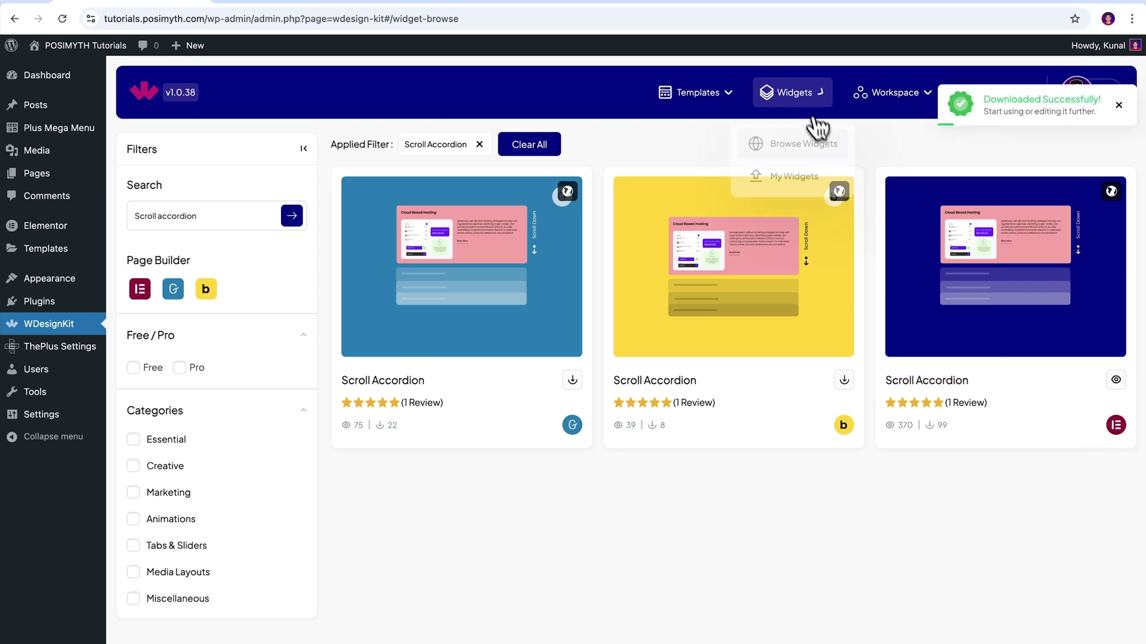
{"action": "left_click", "coordinate": [795, 175]}
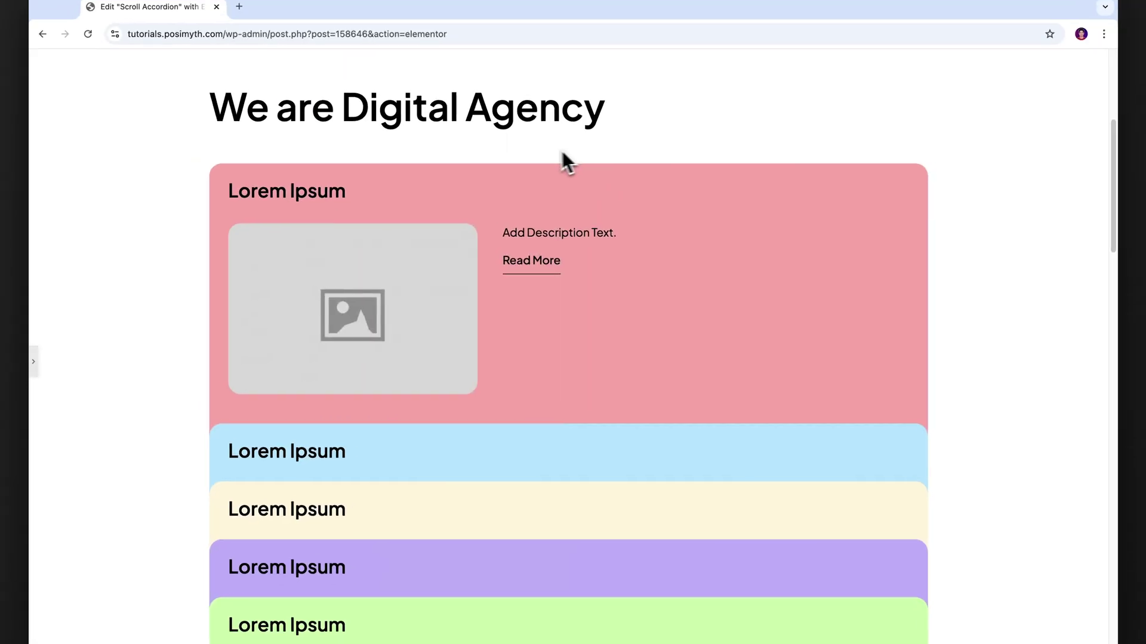
{"action": "double_click", "coordinate": [429, 35]}
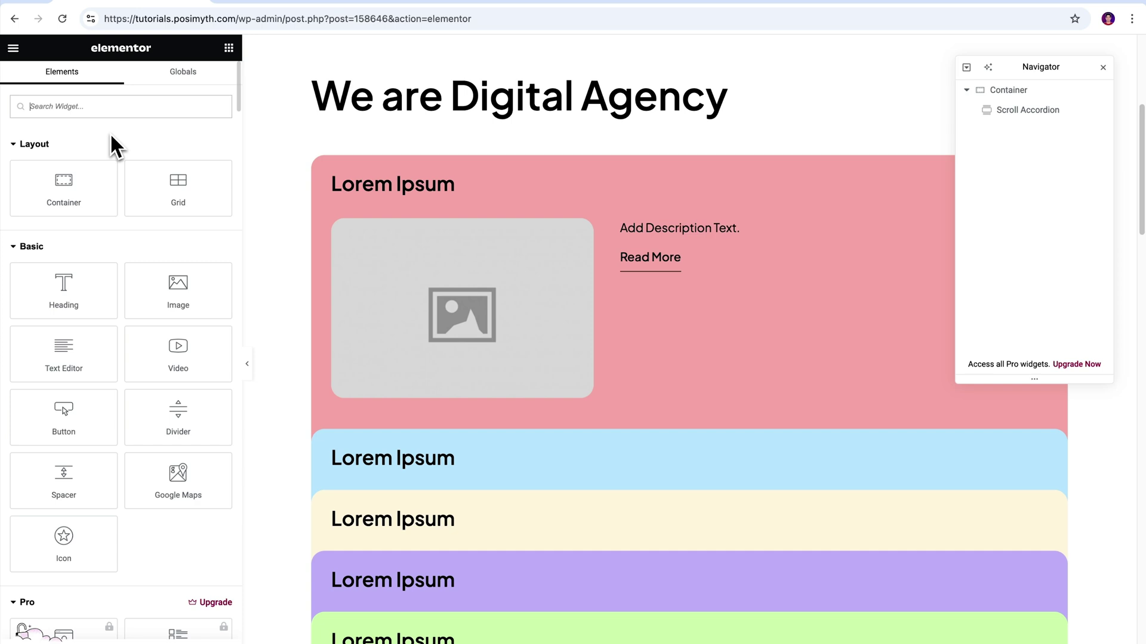
- Drop the Scroll Accordion widget from the Elements panel onto the page and open its settings
{"action": "type", "text": "Scroll a"}
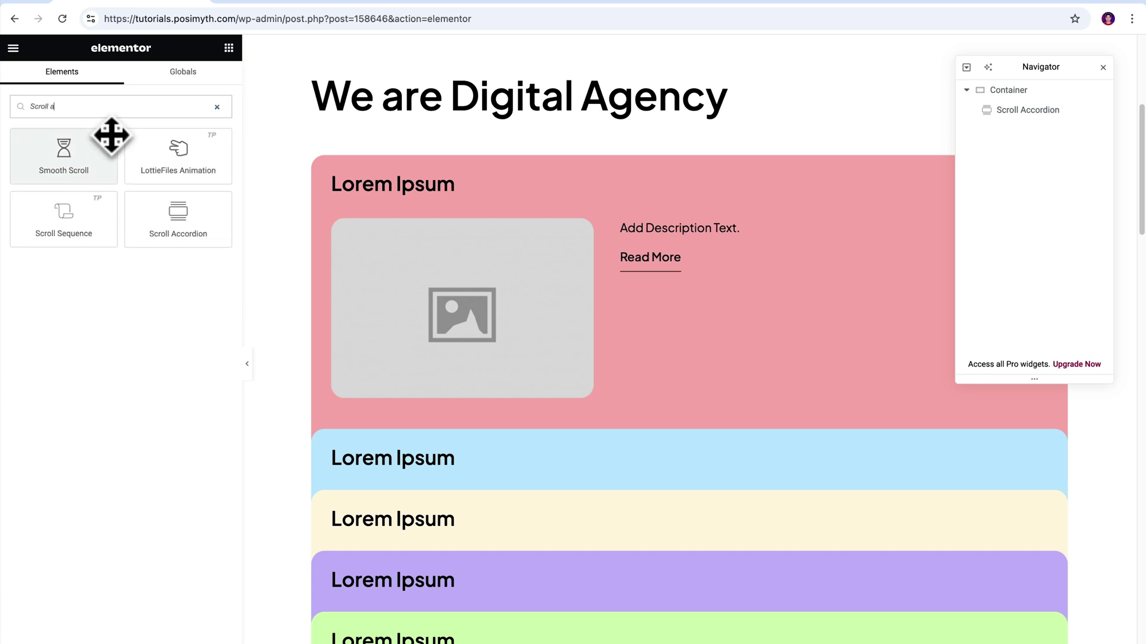
{"action": "type", "text": "ccordion"}
{"action": "left_click_drag", "start_coordinate": [56, 162], "coordinate": [561, 272]}
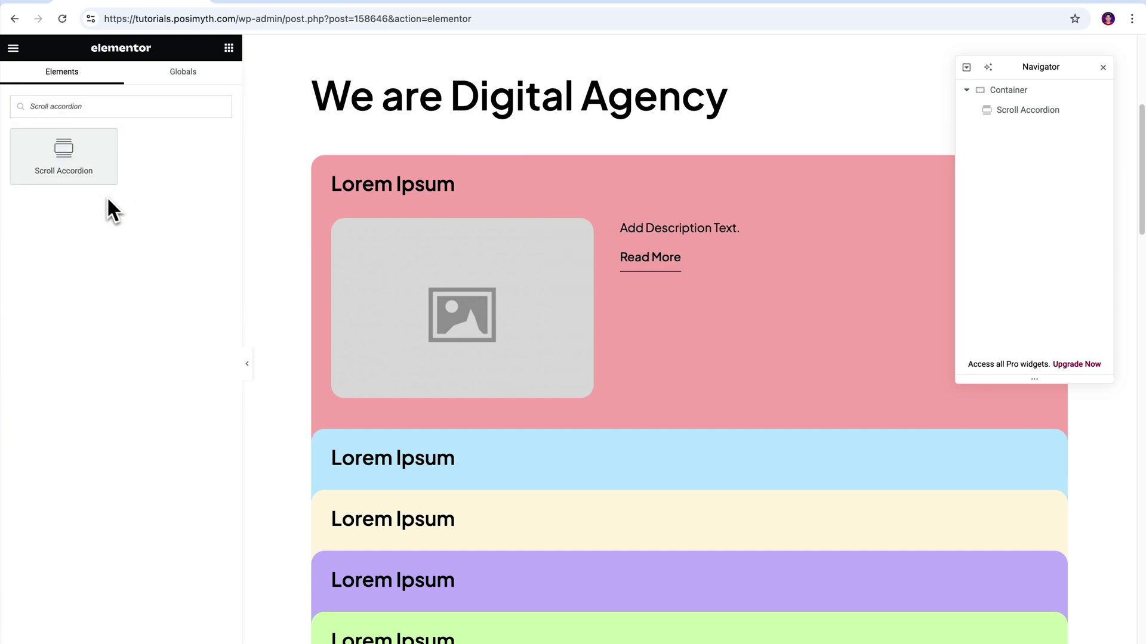
{"action": "left_click", "coordinate": [1038, 112]}
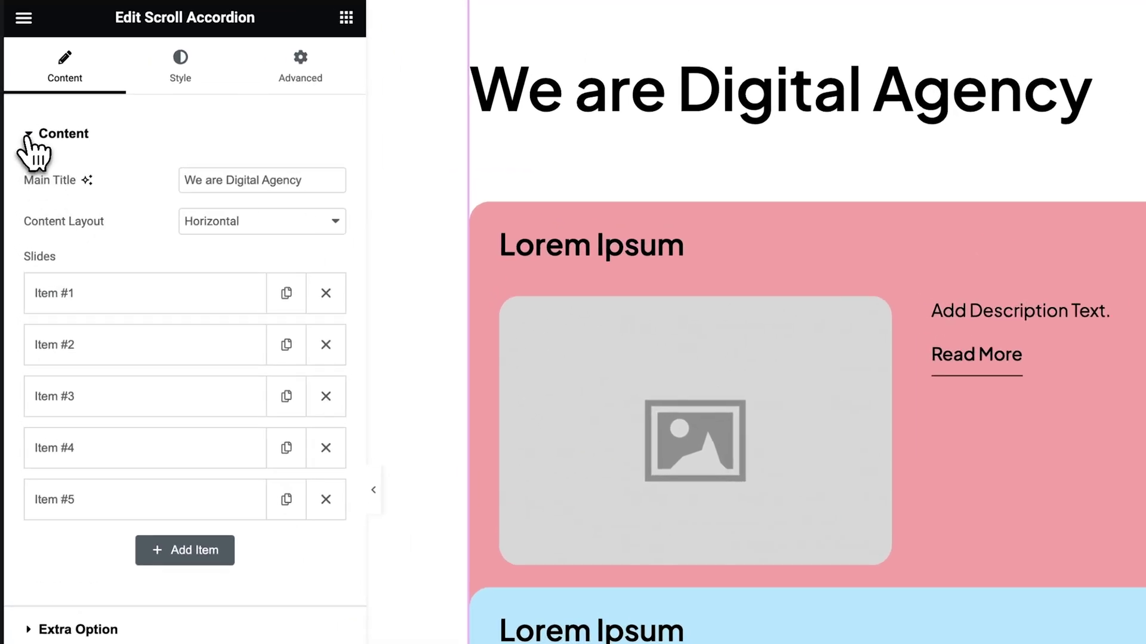
{"action": "left_click", "coordinate": [27, 136]}
{"action": "left_click", "coordinate": [30, 141]}
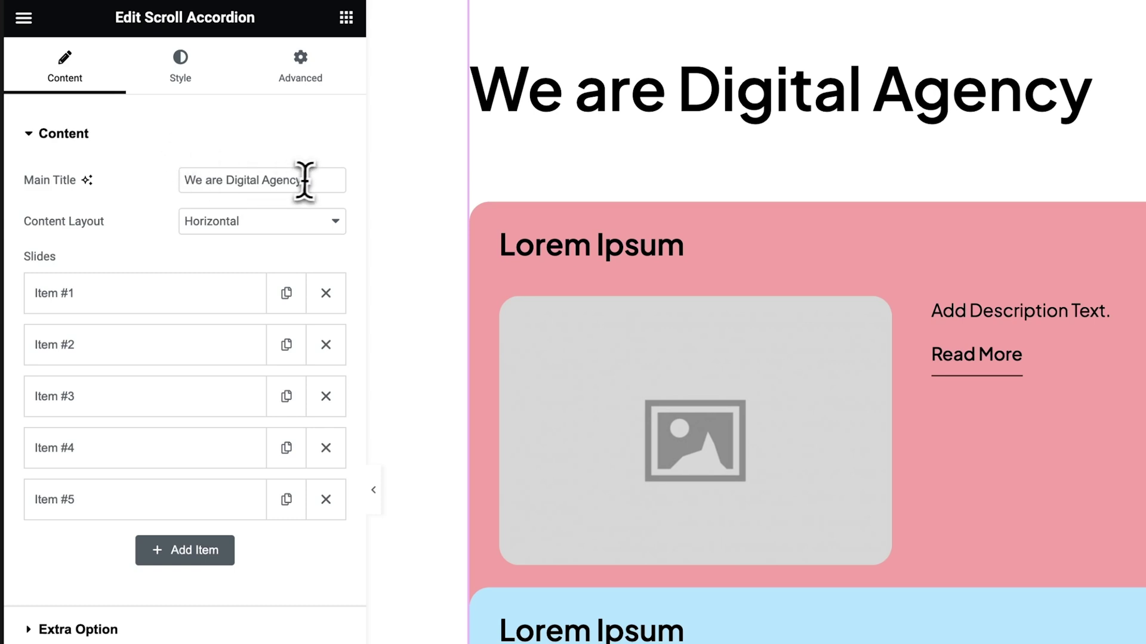
{"action": "left_click_drag", "start_coordinate": [304, 179], "coordinate": [183, 180]}
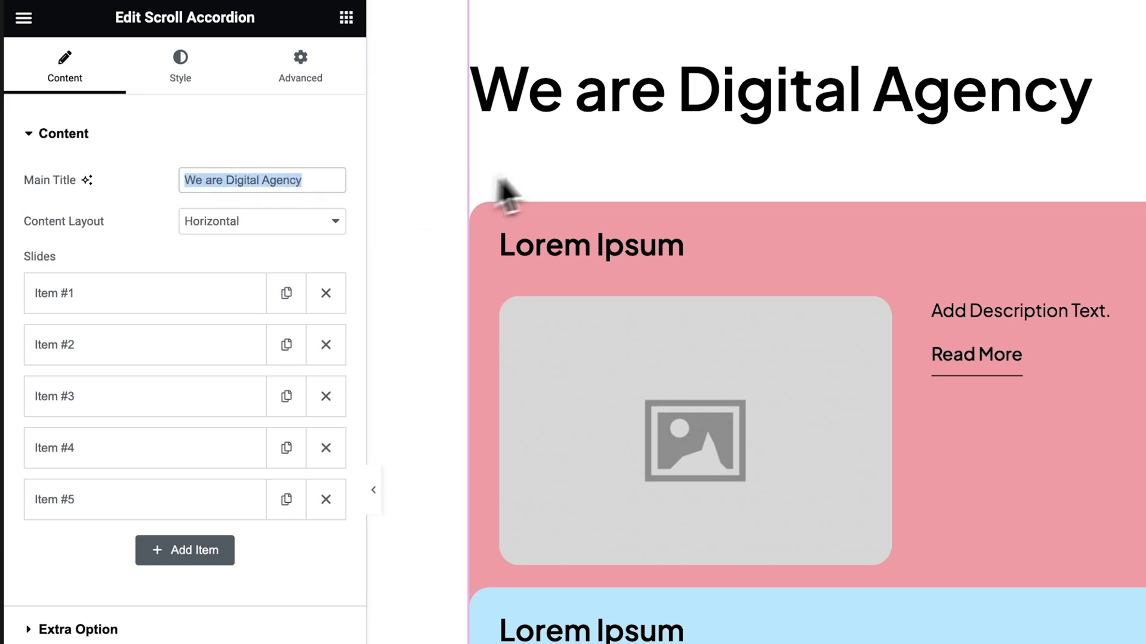
{"action": "left_click", "coordinate": [251, 196]}
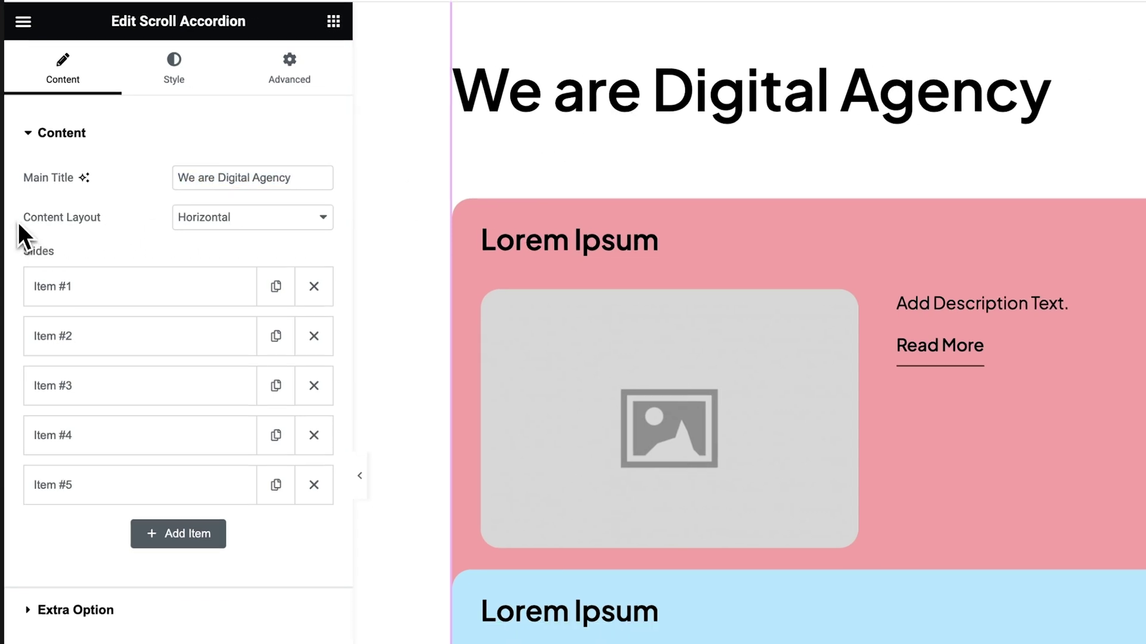
{"action": "left_click_drag", "start_coordinate": [18, 222], "coordinate": [131, 227]}
{"action": "left_click", "coordinate": [334, 221]}
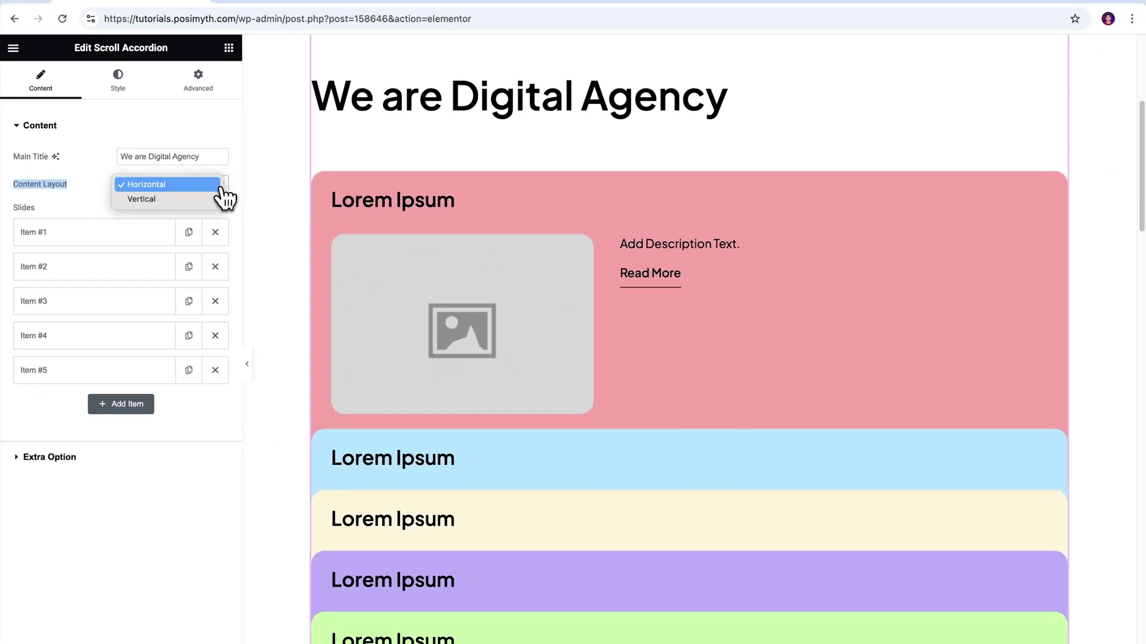
{"action": "left_click", "coordinate": [176, 199]}
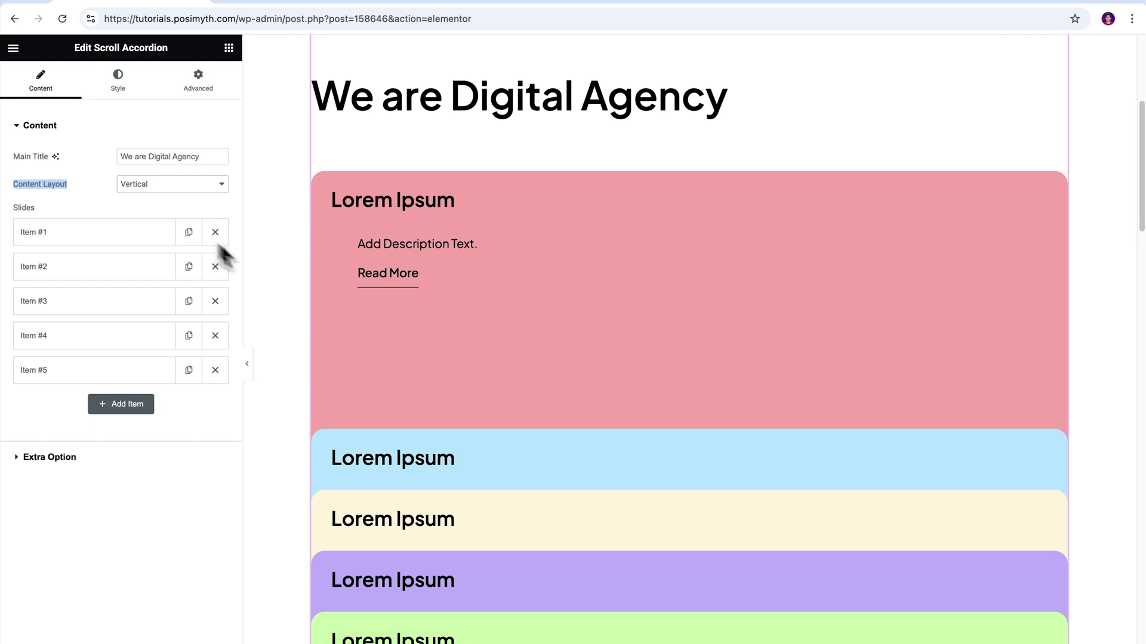
{"action": "scroll", "coordinate": [588, 325], "scroll_direction": "down", "scroll_amount": 5}
{"action": "scroll", "coordinate": [596, 313], "scroll_direction": "up", "scroll_amount": 5}
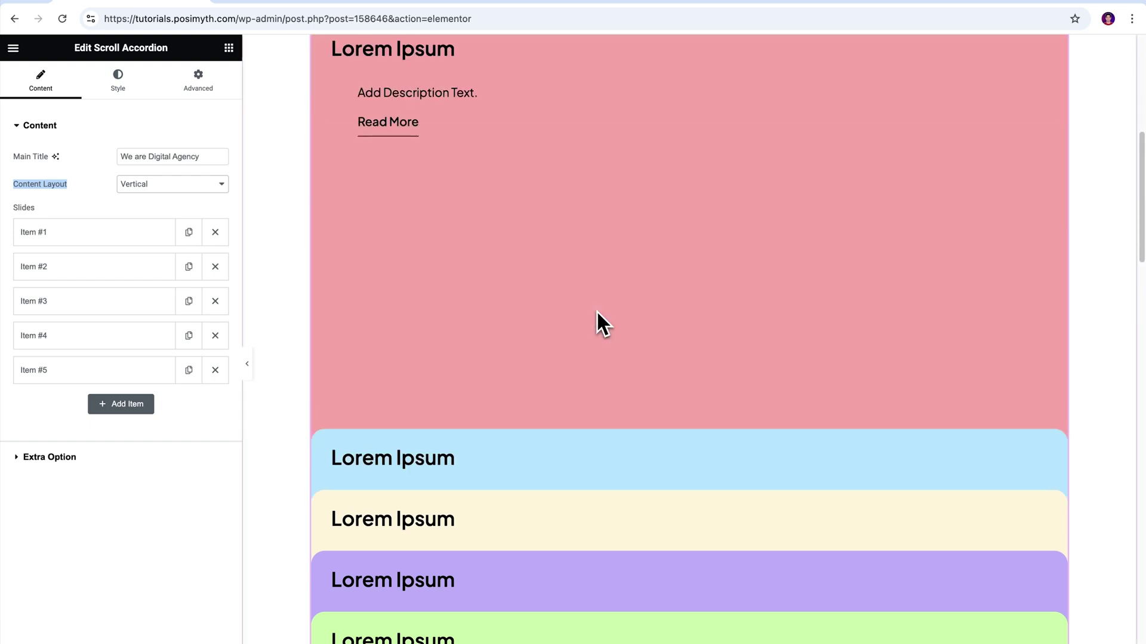
{"action": "left_click", "coordinate": [206, 185]}
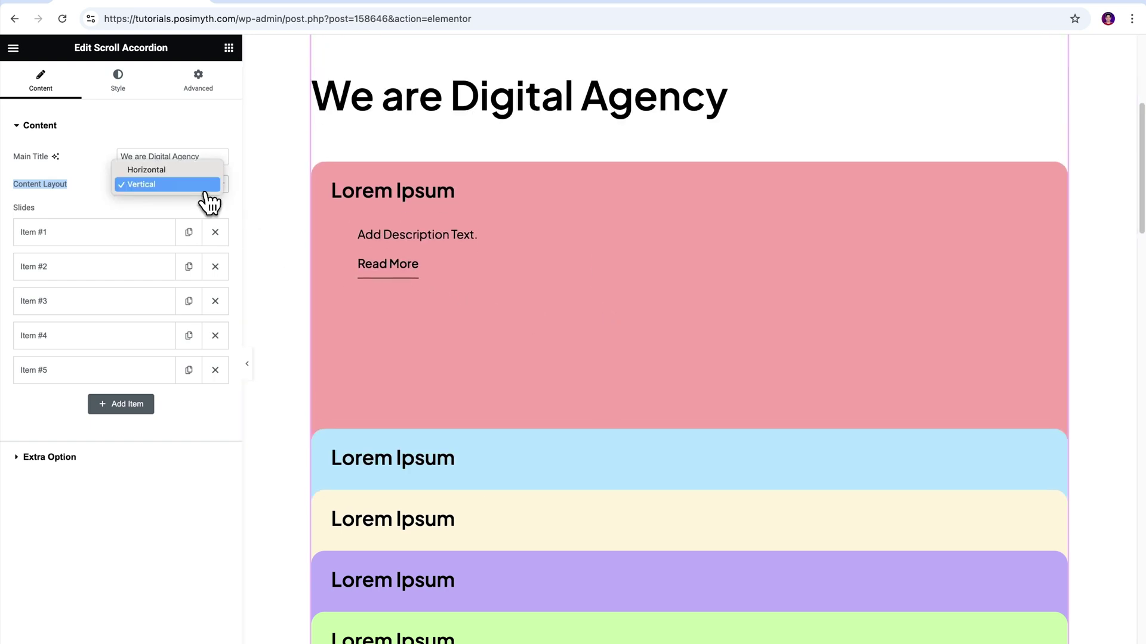
{"action": "left_click", "coordinate": [179, 169]}
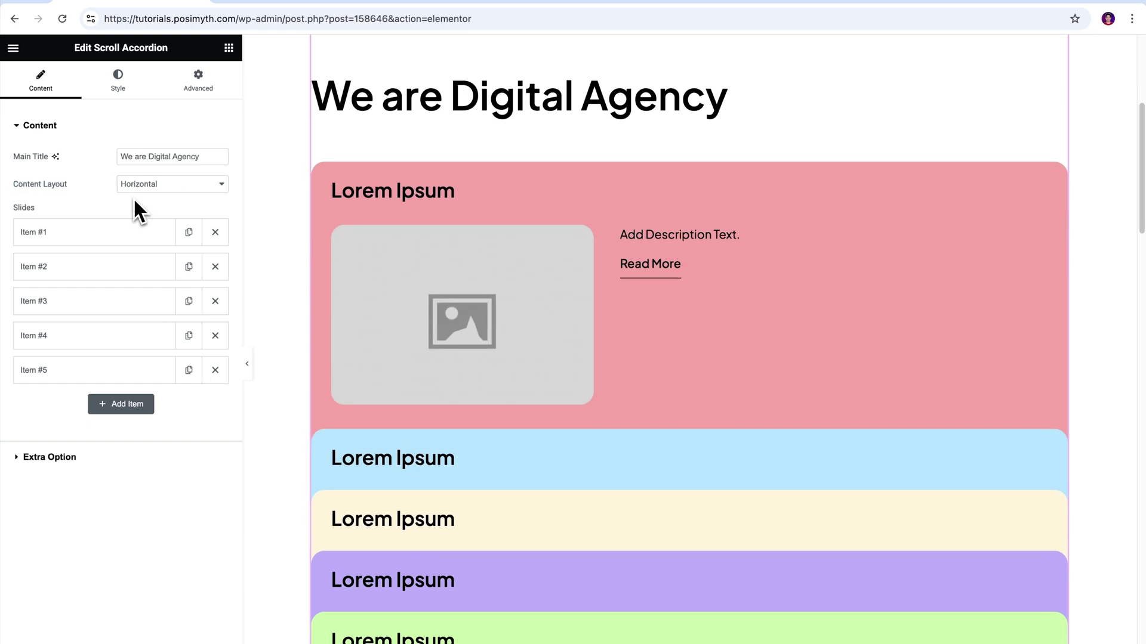
- Paste 'Cloud Based Hosting' from the Scroll Accordion (Data) doc as Item #1's title
{"action": "left_click", "coordinate": [110, 234]}
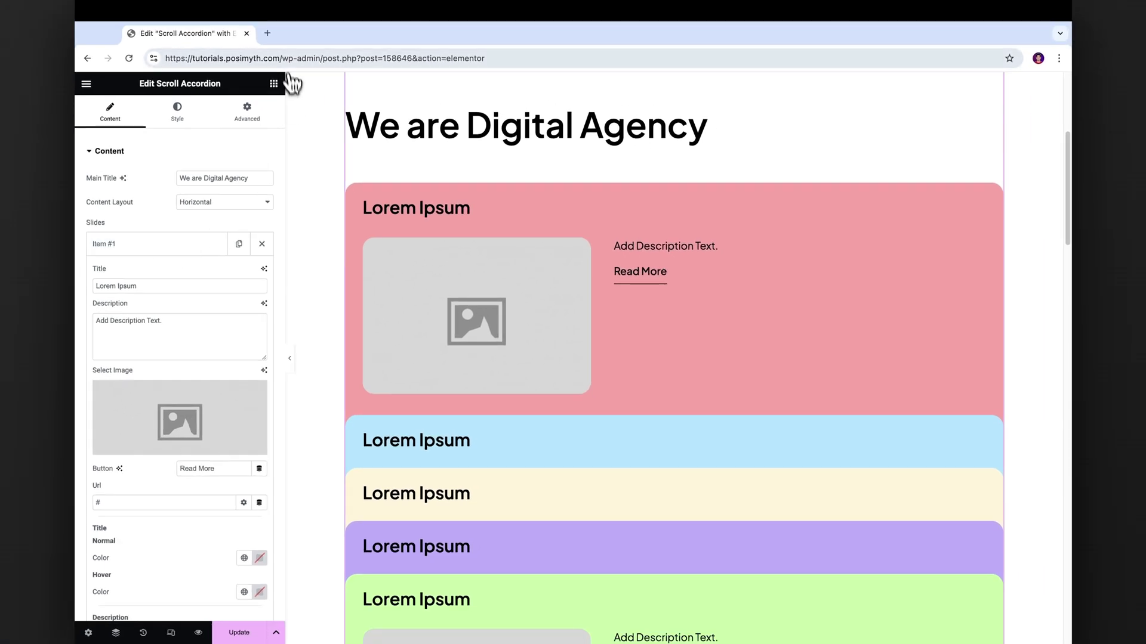
{"action": "key", "text": "super+t"}
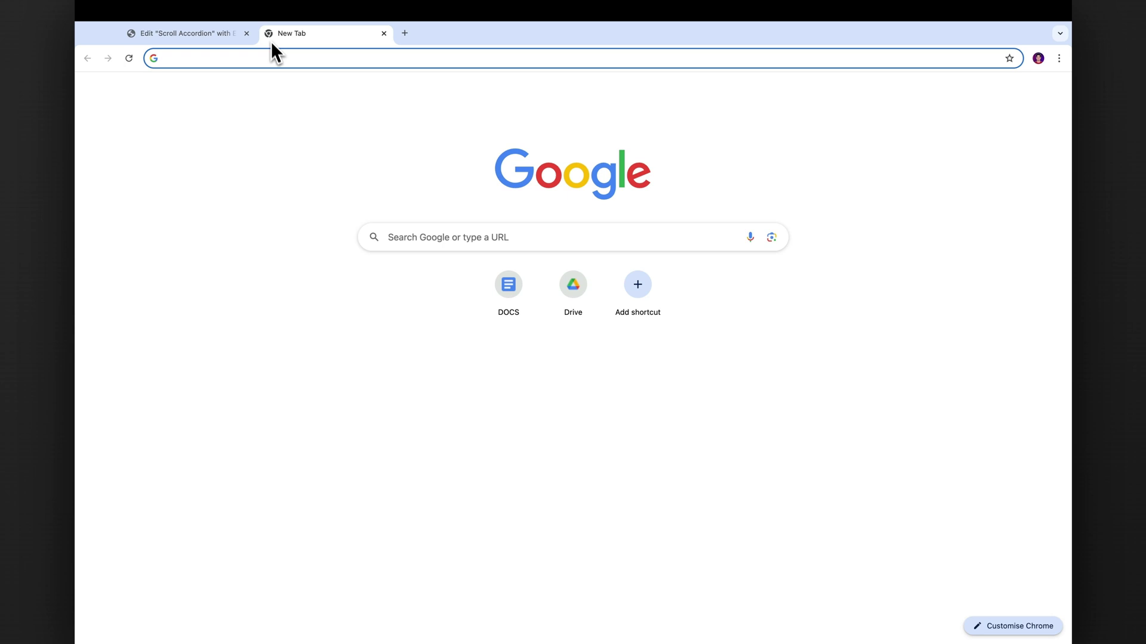
{"action": "left_click", "coordinate": [493, 304]}
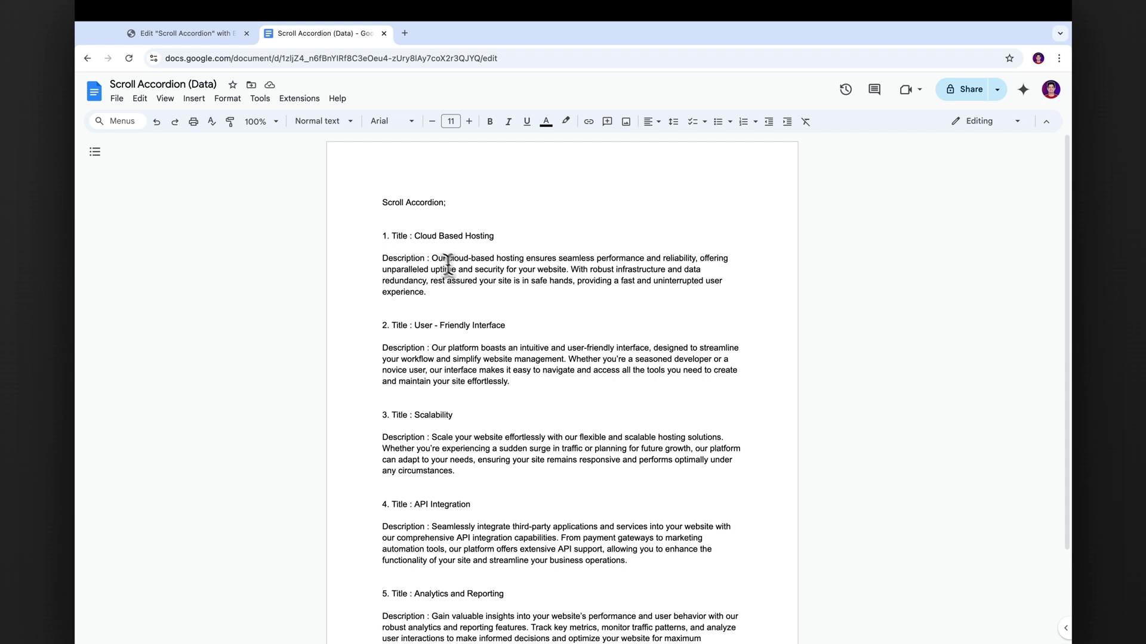
{"action": "left_click_drag", "start_coordinate": [414, 236], "coordinate": [507, 239]}
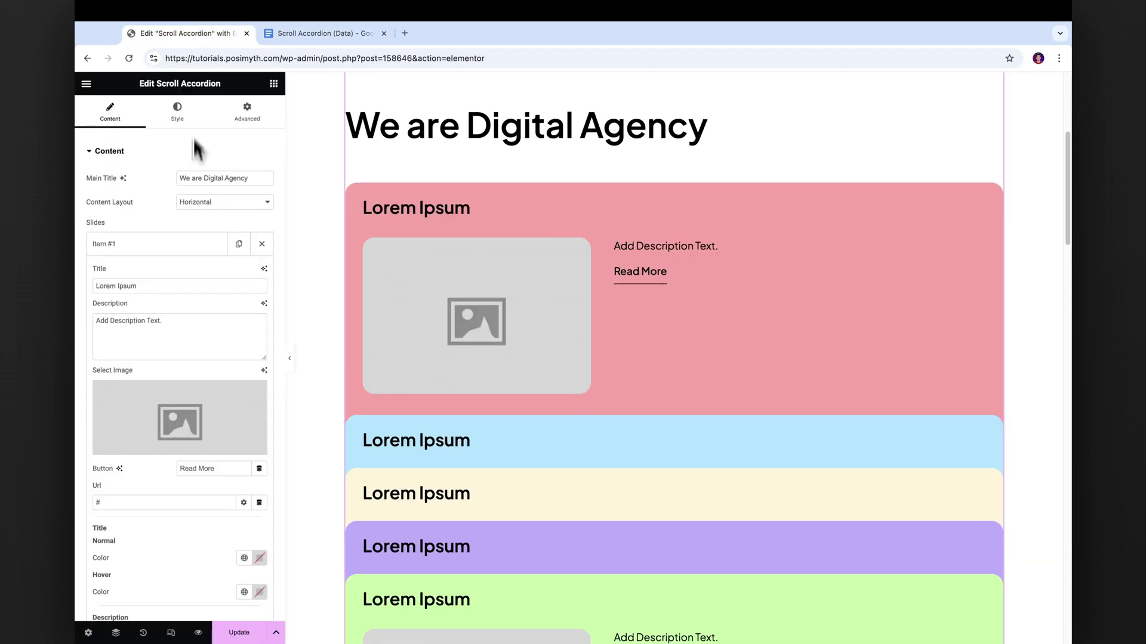
{"action": "type", "text": "Cloud Based Hosting"}
- Replace Item #1's placeholder description with the cloud-hosting paragraph from the doc
{"action": "left_click", "coordinate": [281, 35]}
{"action": "left_click_drag", "start_coordinate": [431, 256], "coordinate": [469, 292]}
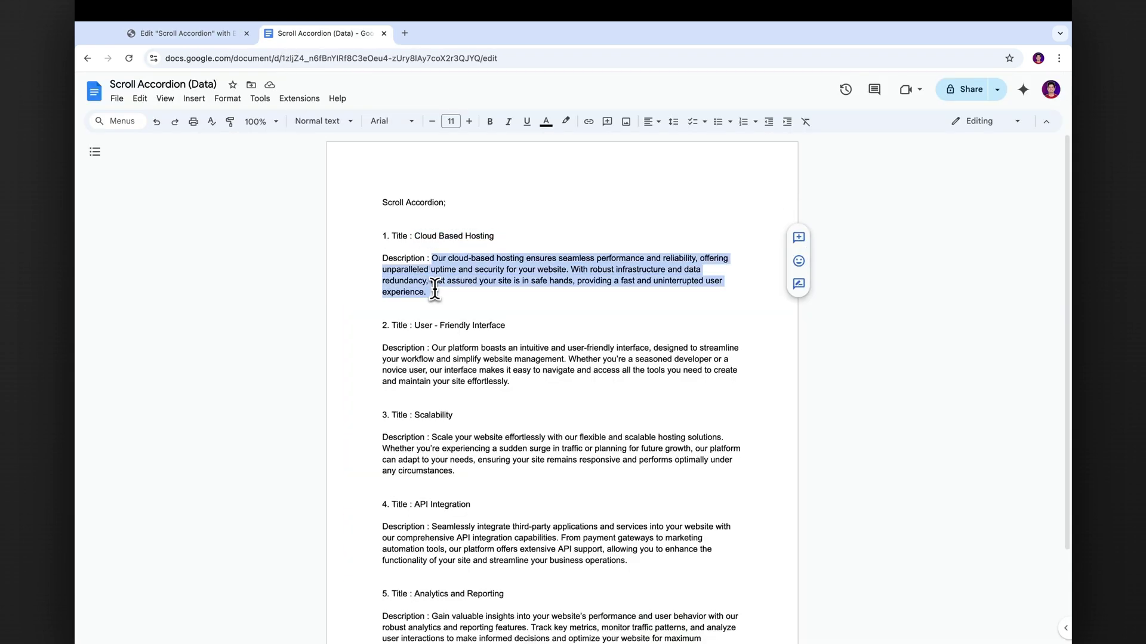
{"action": "left_click", "coordinate": [179, 33]}
{"action": "left_click", "coordinate": [117, 345]}
{"action": "key", "text": "ctrl+a"}
{"action": "type", "text": "Our cloud-based hosting ensures seamless performance and reliability, offering unparalleled uptime and security for your website. With robust infrastructure and data redundancy, rest assured your site is in safe hands, providing a fast and uninterrupted user experience."}
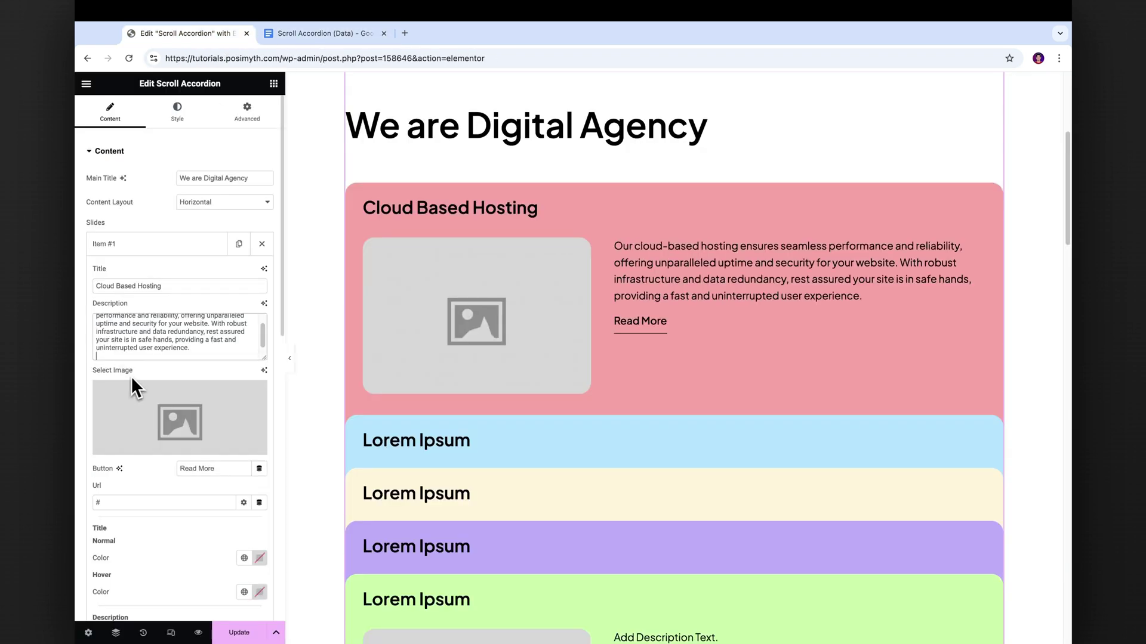
{"action": "triple_click", "coordinate": [91, 376]}
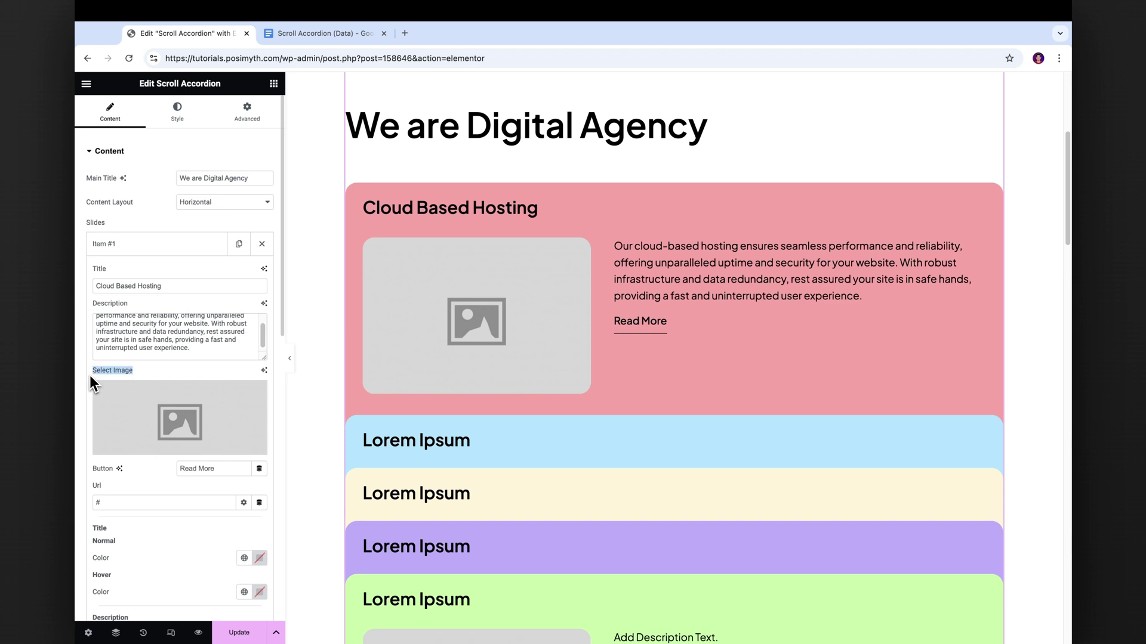
- Set Item #1's image to the Cloud-BasedHosting.png dashboard picture
{"action": "left_click", "coordinate": [186, 442]}
{"action": "left_click", "coordinate": [577, 245]}
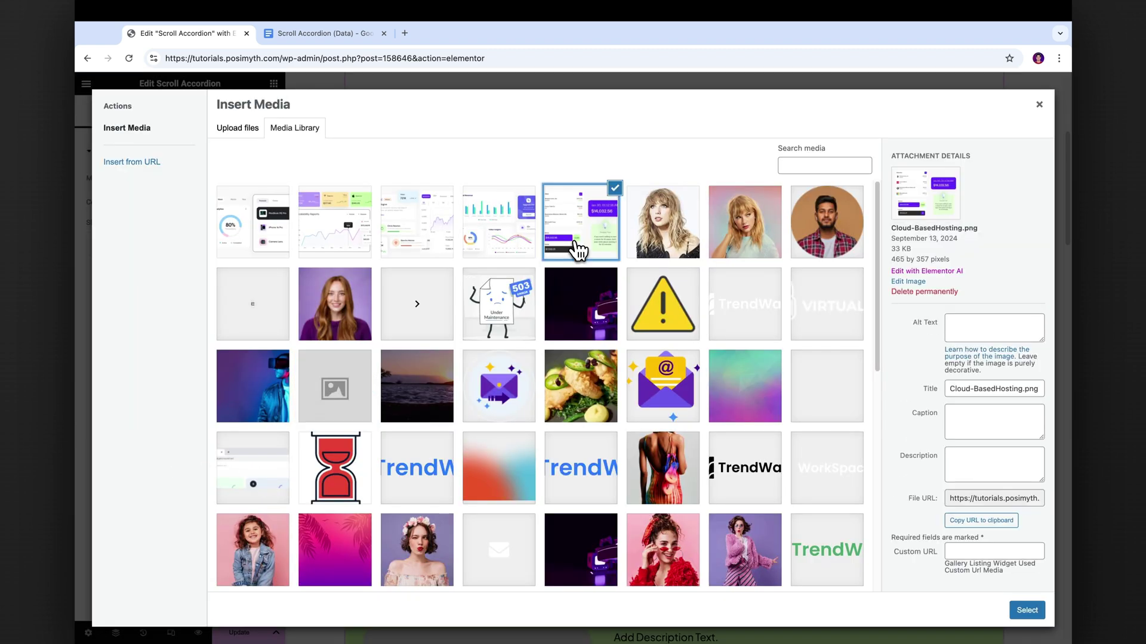
{"action": "left_click", "coordinate": [1027, 610]}
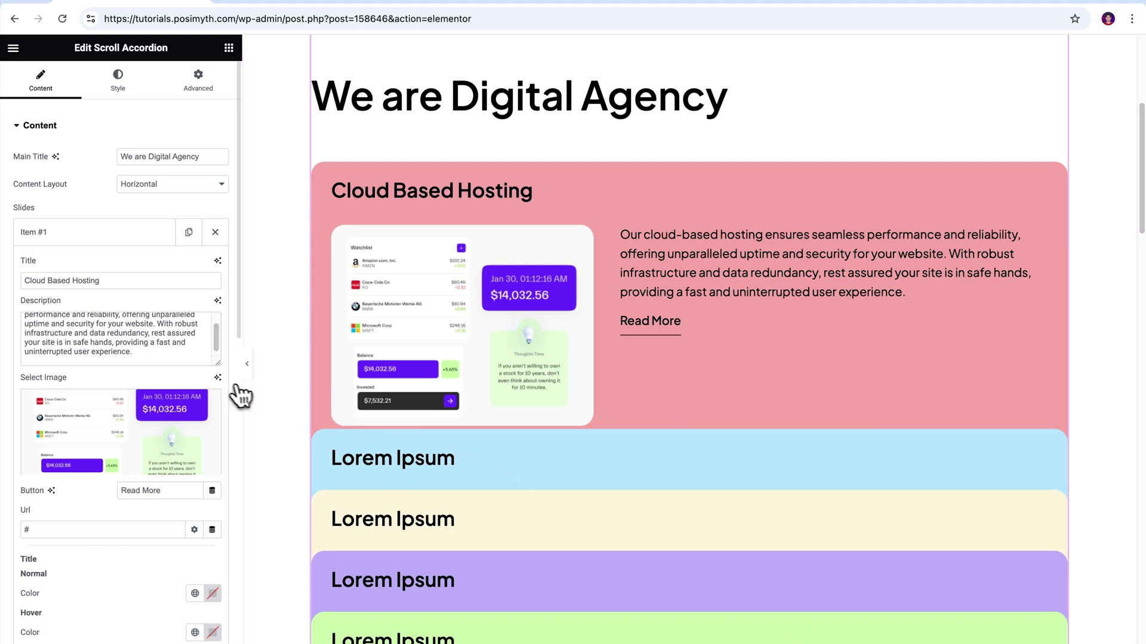
{"action": "scroll", "coordinate": [230, 392], "scroll_direction": "down", "scroll_amount": 6}
{"action": "scroll", "coordinate": [229, 392], "scroll_direction": "down", "scroll_amount": 2}
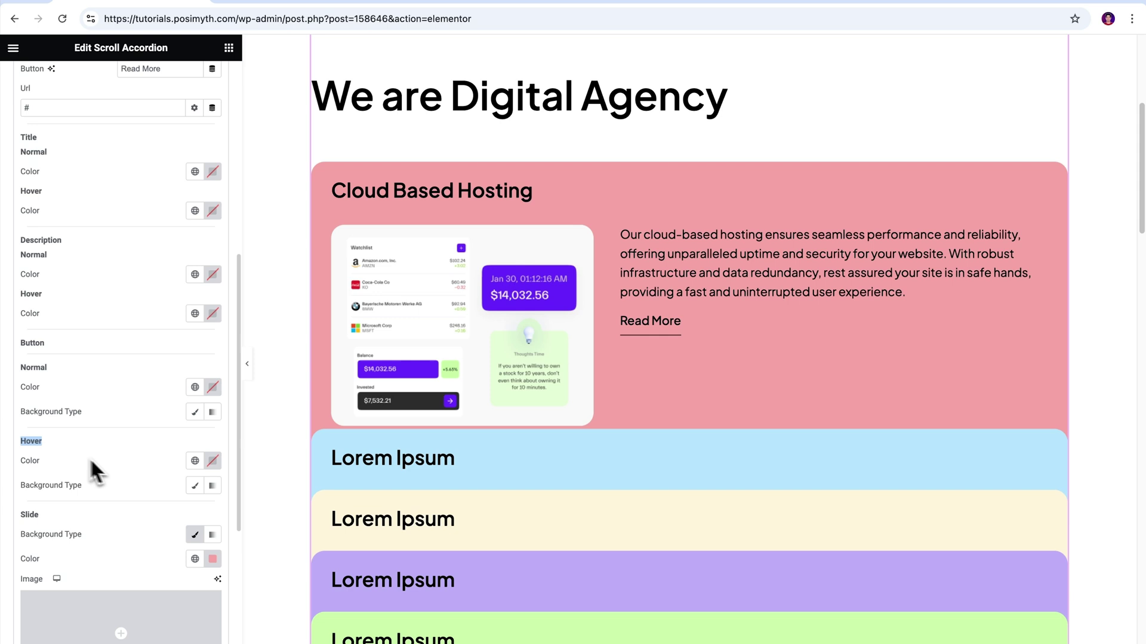
{"action": "left_click", "coordinate": [213, 462]}
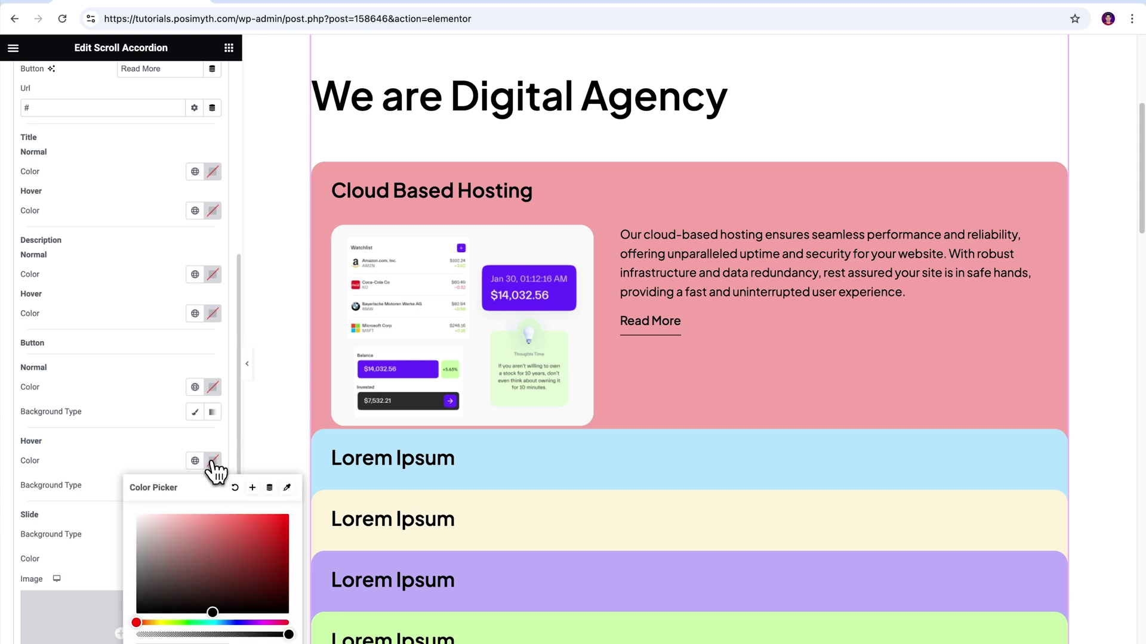
{"action": "left_click", "coordinate": [213, 463]}
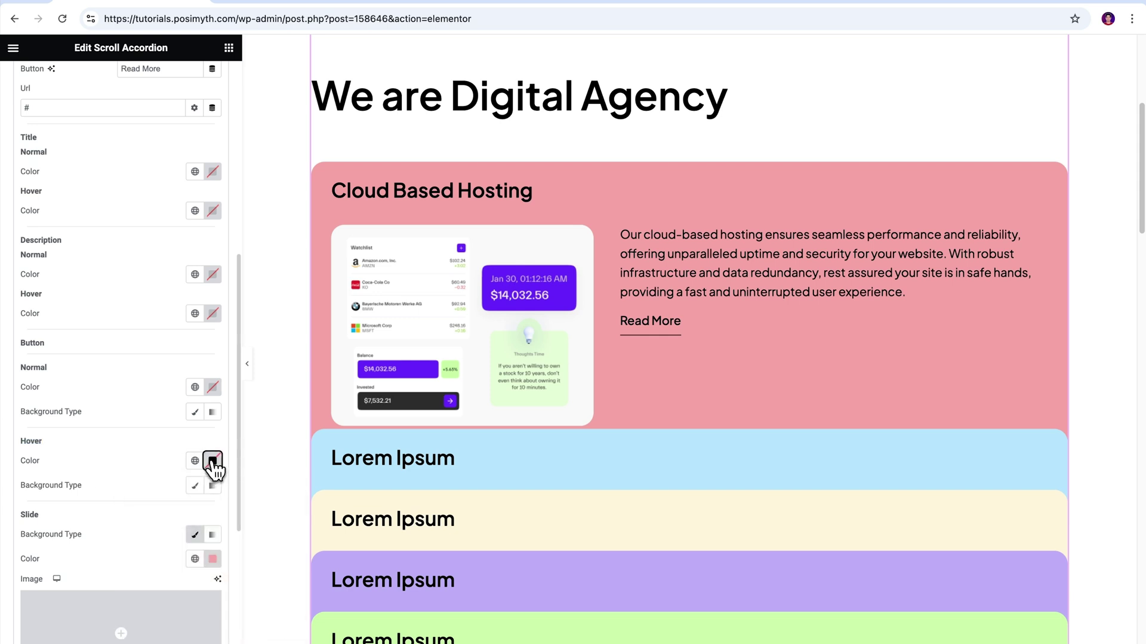
{"action": "left_click", "coordinate": [213, 463]}
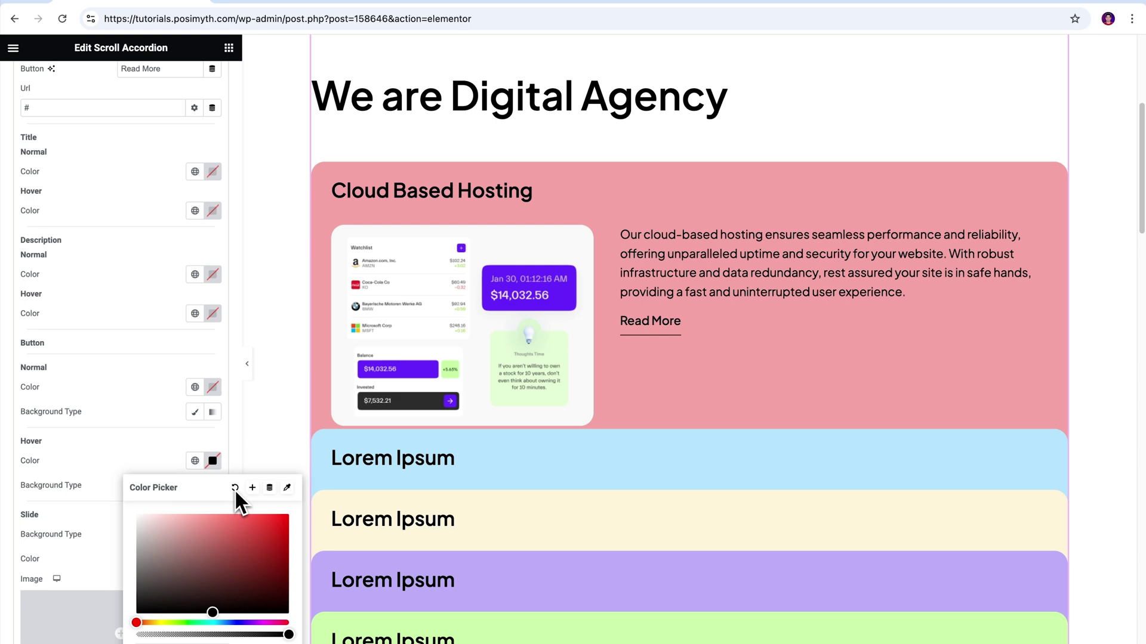
{"action": "left_click", "coordinate": [213, 463]}
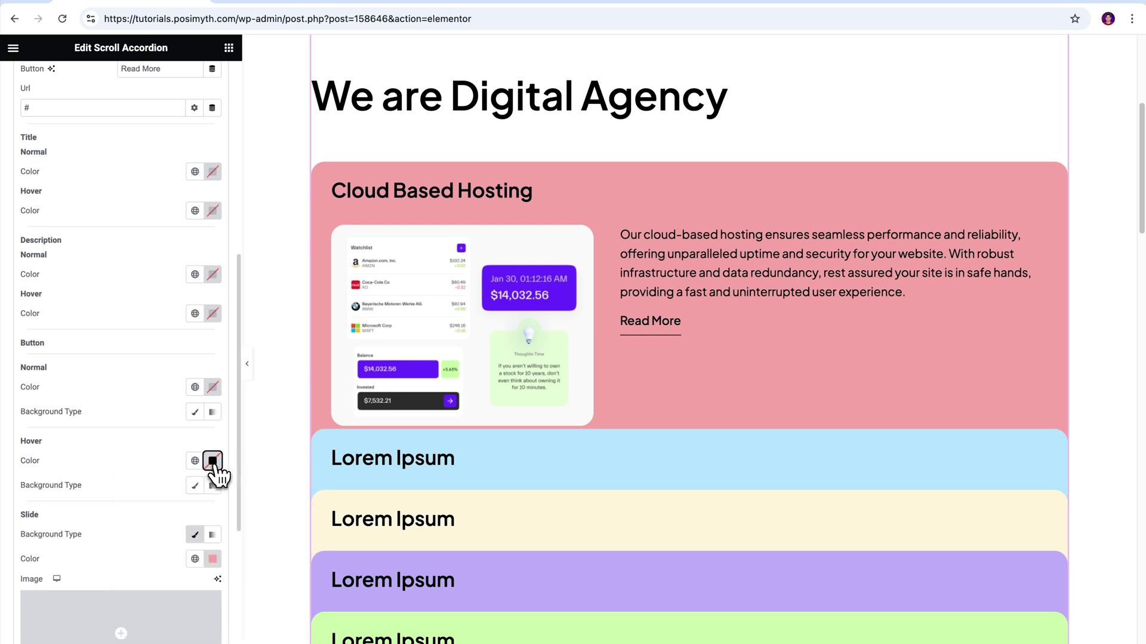
{"action": "scroll", "coordinate": [132, 440], "scroll_direction": "up", "scroll_amount": 7}
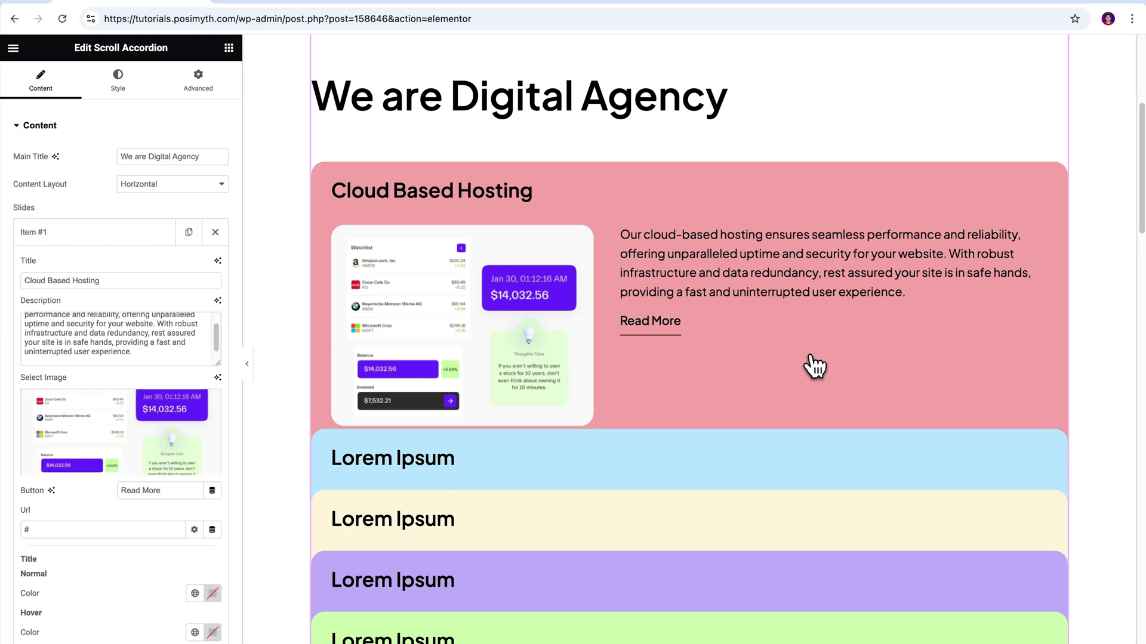
- Title the second slide 'User - Friendly Interface', copied from the doc
{"action": "scroll", "coordinate": [907, 327], "scroll_direction": "down", "scroll_amount": 1}
{"action": "scroll", "coordinate": [846, 386], "scroll_direction": "down", "scroll_amount": 15}
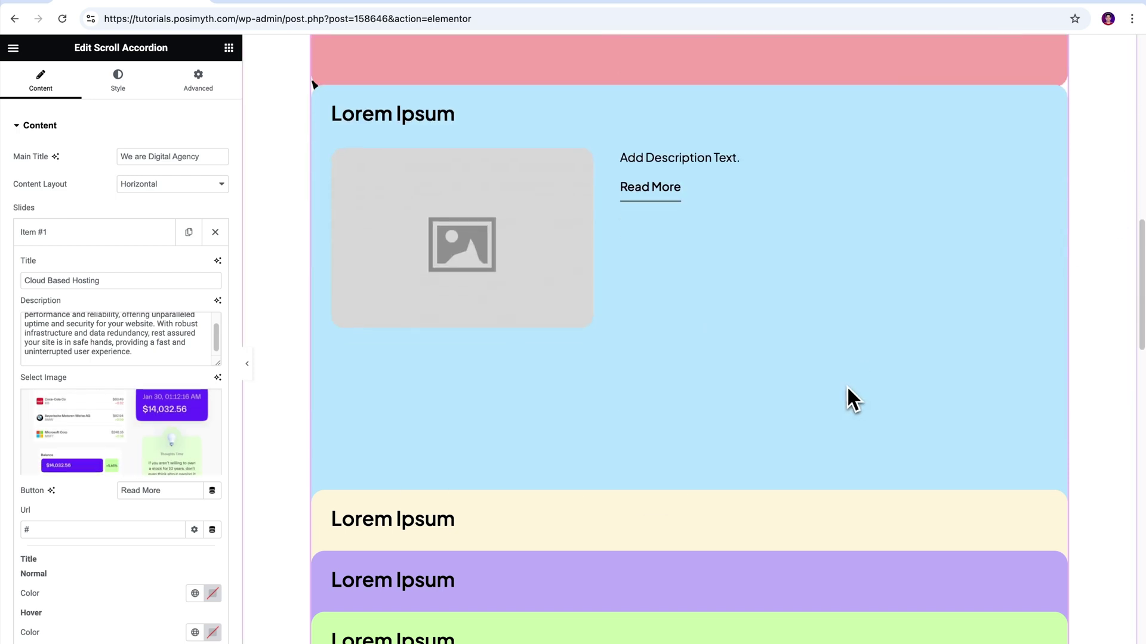
{"action": "scroll", "coordinate": [848, 387], "scroll_direction": "up", "scroll_amount": 12}
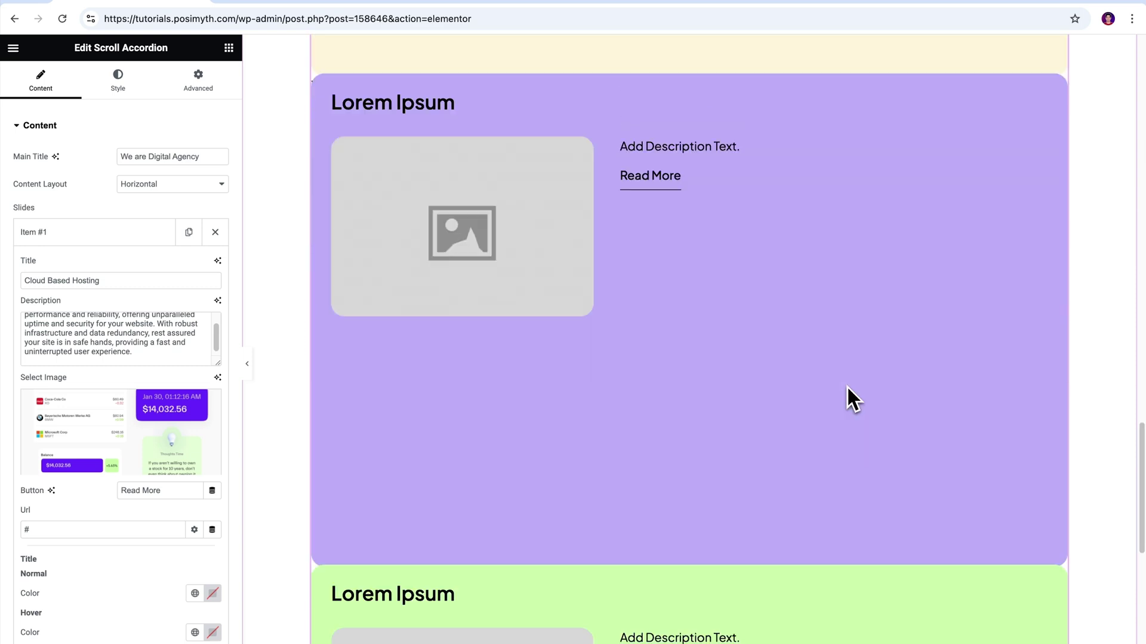
{"action": "scroll", "coordinate": [847, 386], "scroll_direction": "up", "scroll_amount": 5}
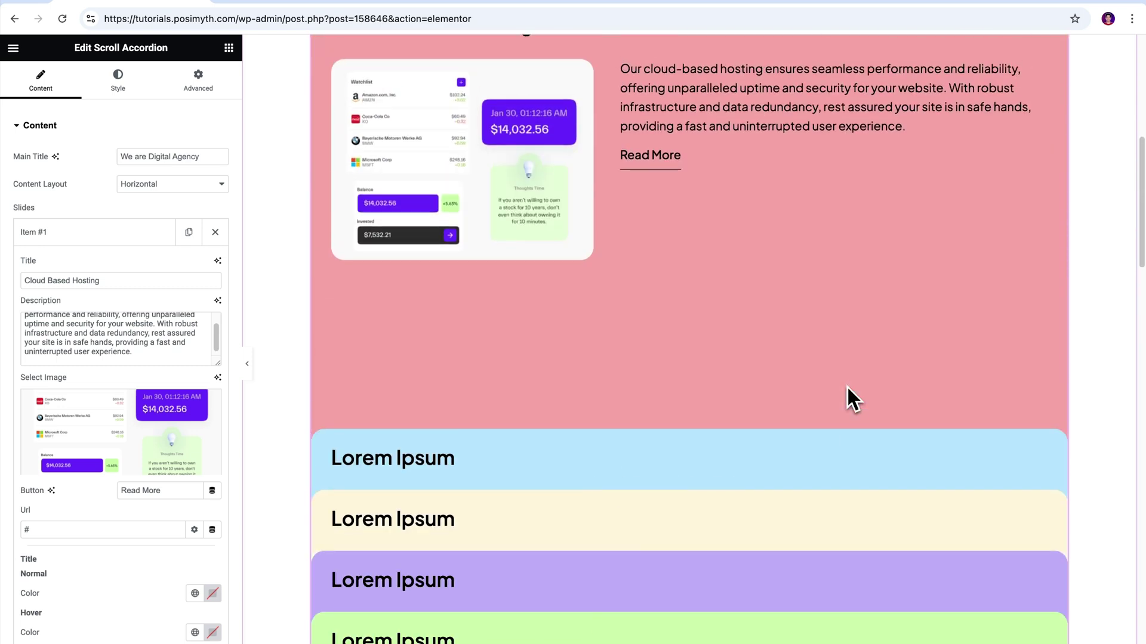
{"action": "left_click", "coordinate": [90, 272]}
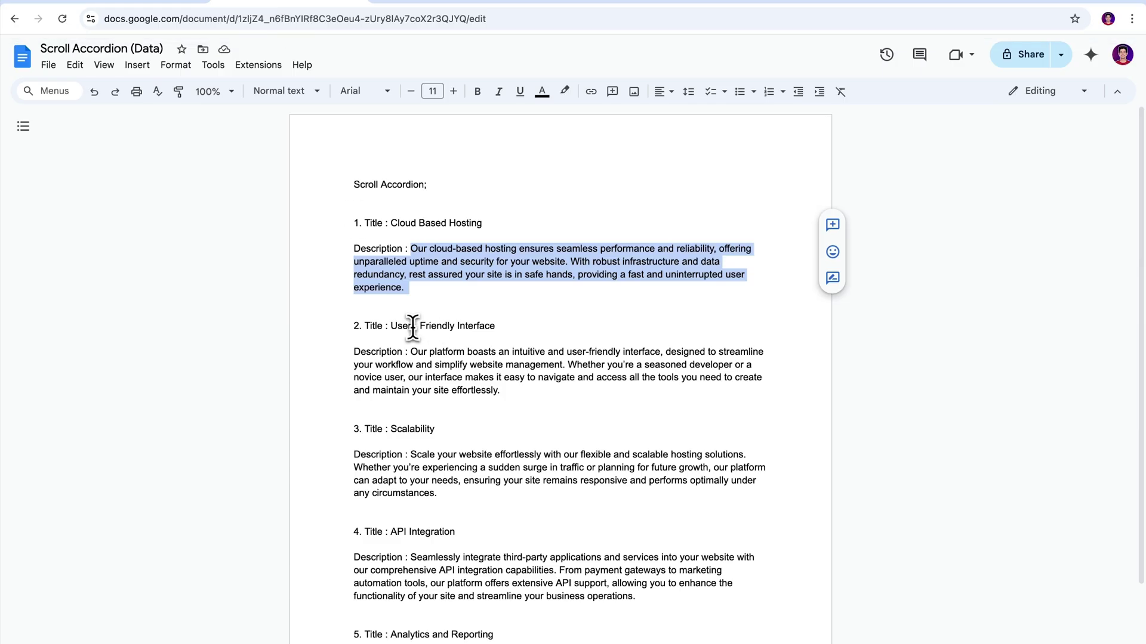
{"action": "left_click_drag", "start_coordinate": [391, 326], "coordinate": [495, 326]}
{"action": "right_click", "coordinate": [499, 328]}
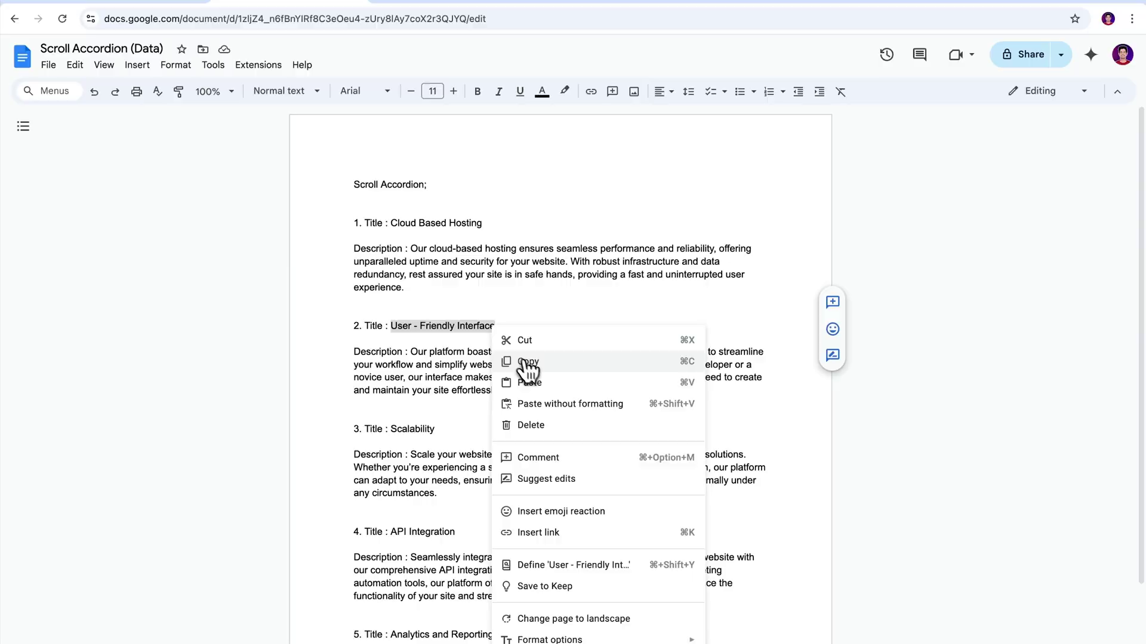
{"action": "left_click", "coordinate": [525, 361]}
{"action": "key", "text": "super+v"}
- Give the second slide its description and the User-Friendly-Interface image
{"action": "left_click", "coordinate": [74, 376]}
{"action": "key", "text": "super+v"}
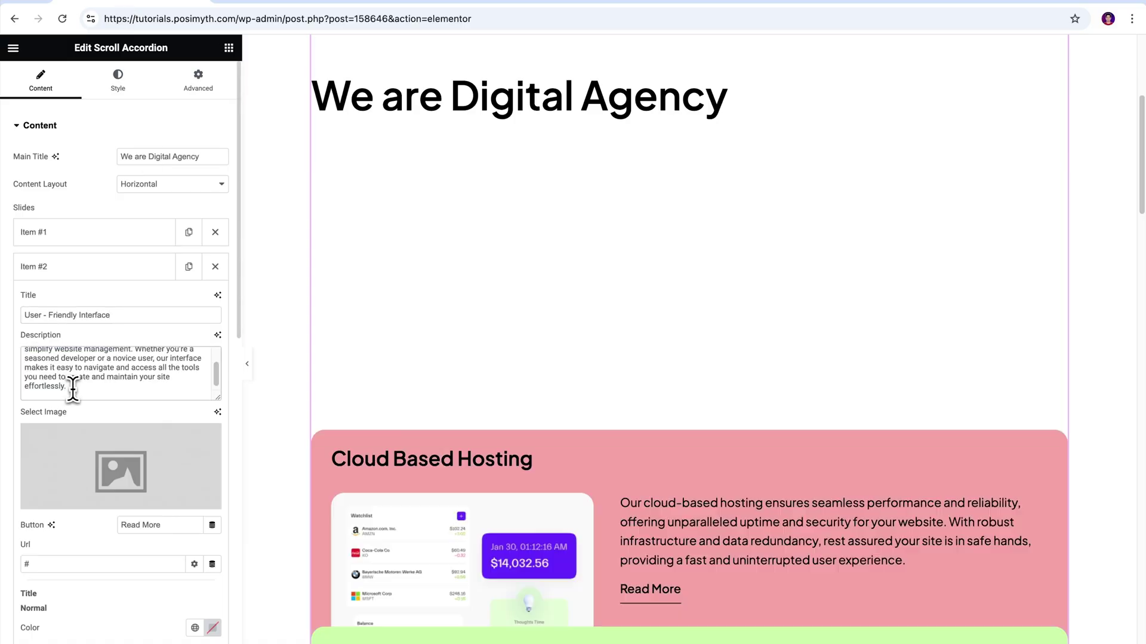
{"action": "left_click", "coordinate": [141, 482]}
{"action": "left_click", "coordinate": [205, 207]}
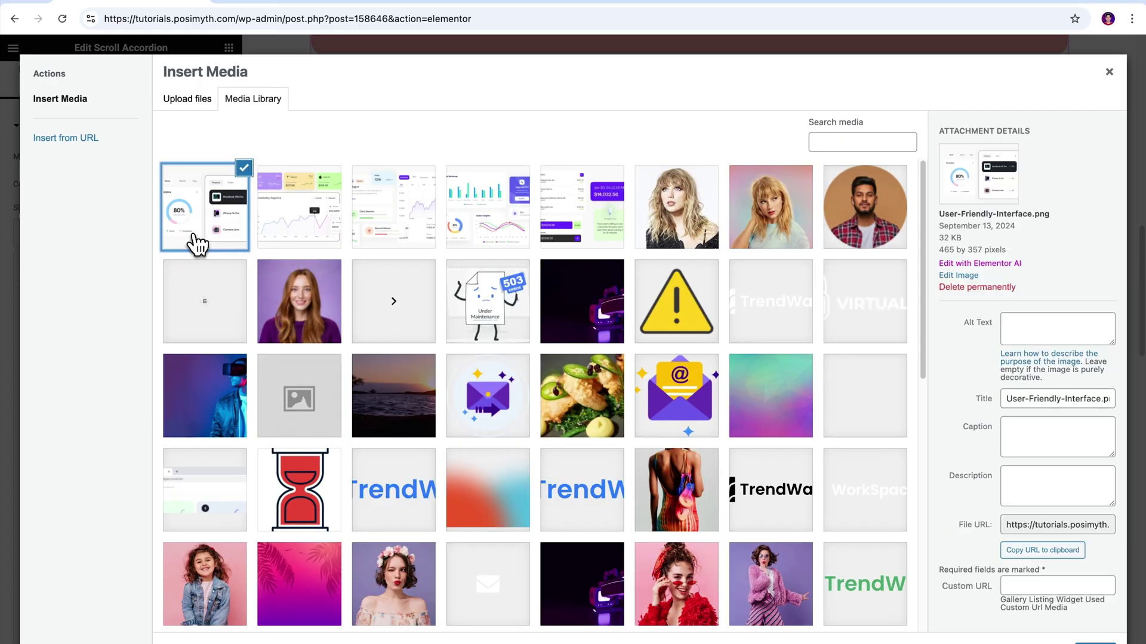
{"action": "left_click", "coordinate": [1097, 642]}
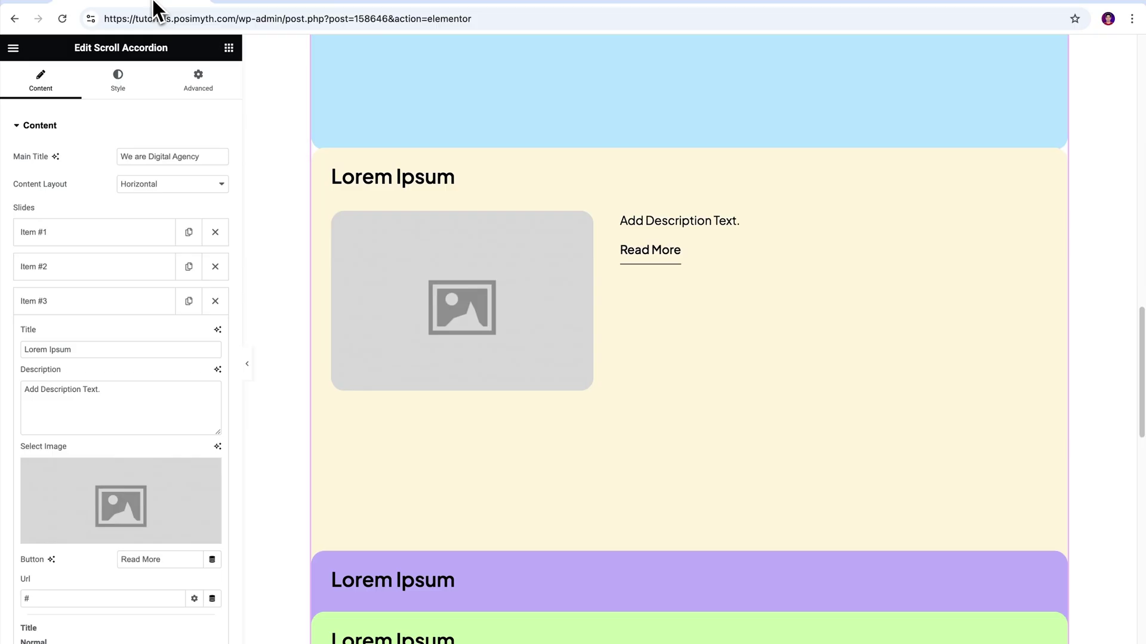
- Fill the third slide with the Scalability title, description and chart image
{"action": "key", "text": "super+v"}
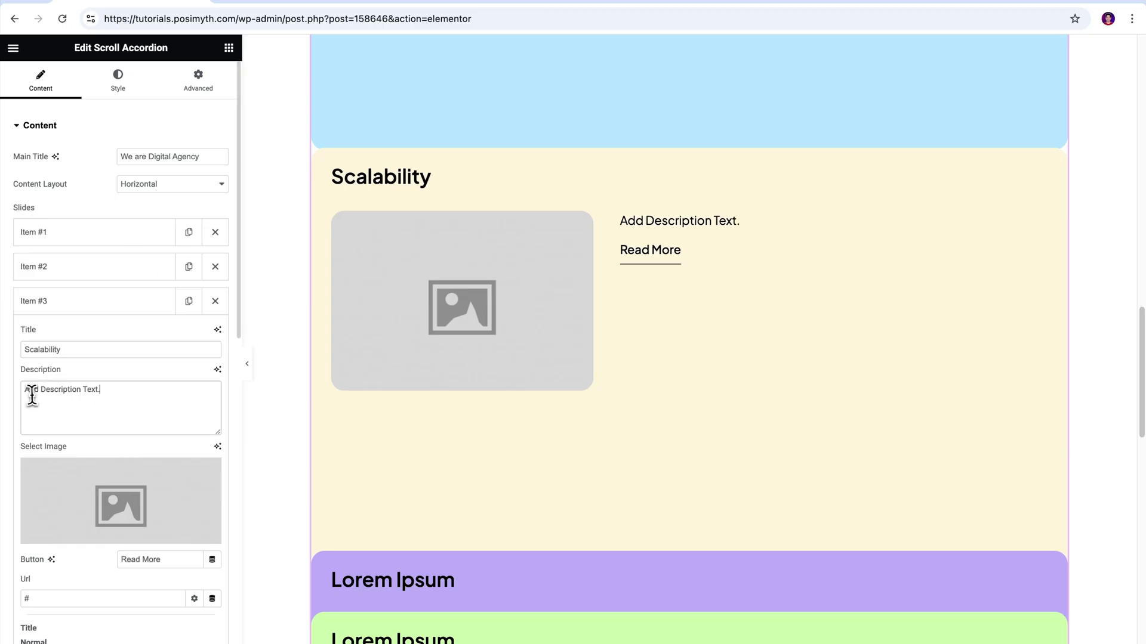
{"action": "left_click", "coordinate": [30, 384]}
{"action": "key", "text": "super+v"}
{"action": "left_click", "coordinate": [110, 511]}
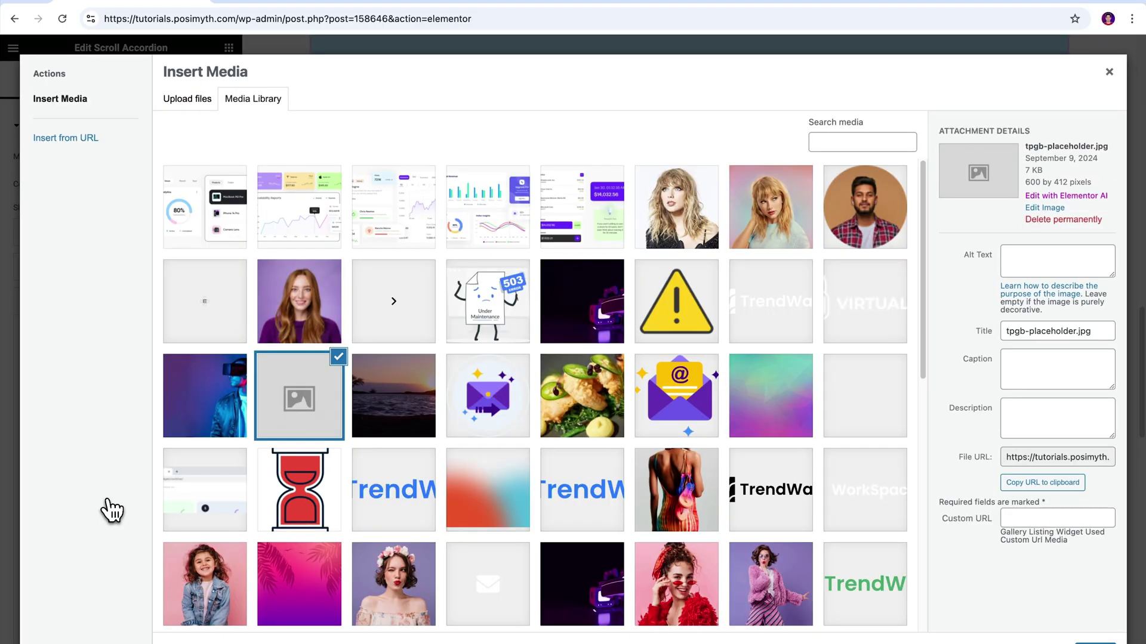
{"action": "left_click", "coordinate": [299, 207]}
{"action": "left_click", "coordinate": [1097, 641]}
- Fill the fourth slide with the API Integration title, description and dashboard image
{"action": "left_click", "coordinate": [89, 302]}
{"action": "scroll", "coordinate": [602, 441], "scroll_direction": "down", "scroll_amount": 3}
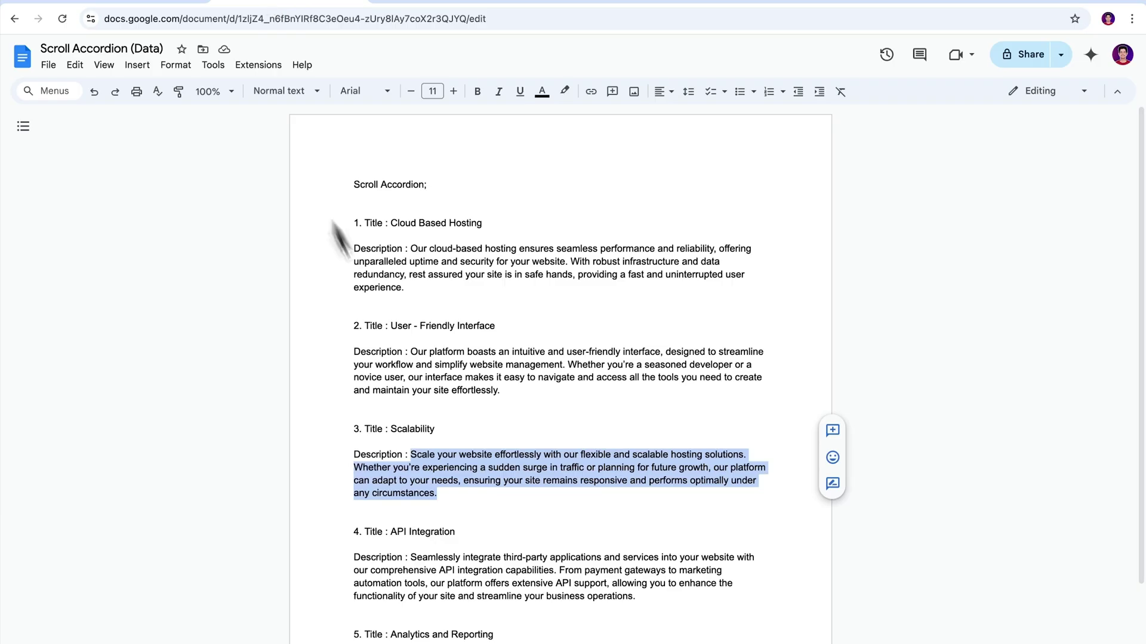
{"action": "scroll", "coordinate": [333, 235], "scroll_direction": "down", "scroll_amount": 3}
{"action": "left_click_drag", "start_coordinate": [389, 402], "coordinate": [460, 402]}
{"action": "left_click", "coordinate": [33, 370]}
{"action": "left_click_drag", "start_coordinate": [60, 384], "coordinate": [72, 384]}
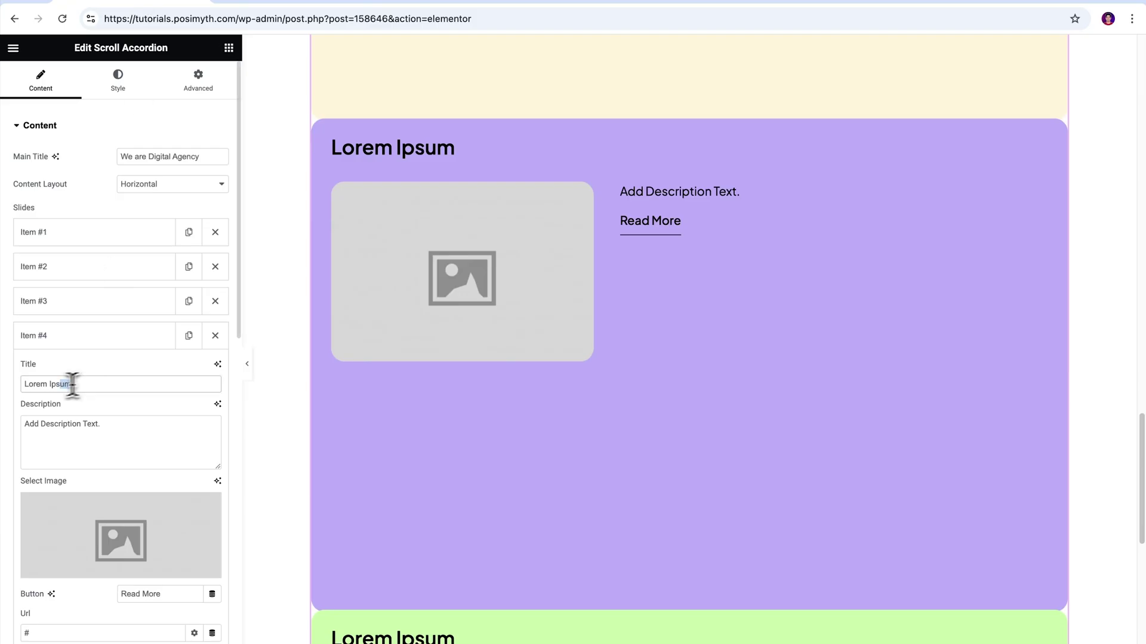
{"action": "key", "text": "super+v"}
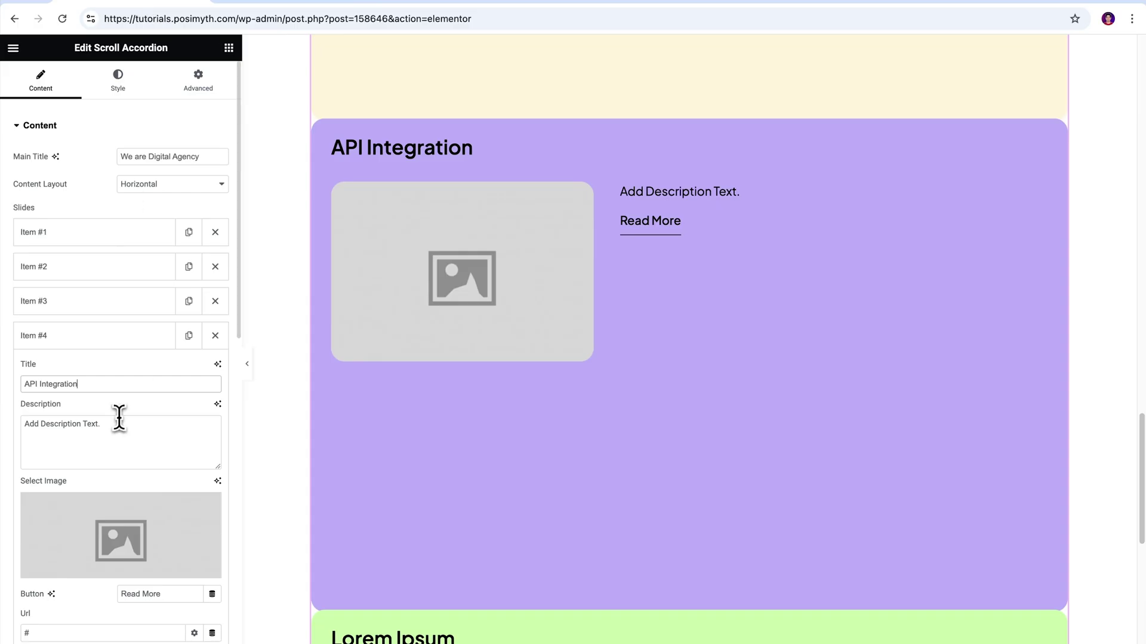
{"action": "left_click", "coordinate": [117, 418]}
{"action": "key", "text": "super+v"}
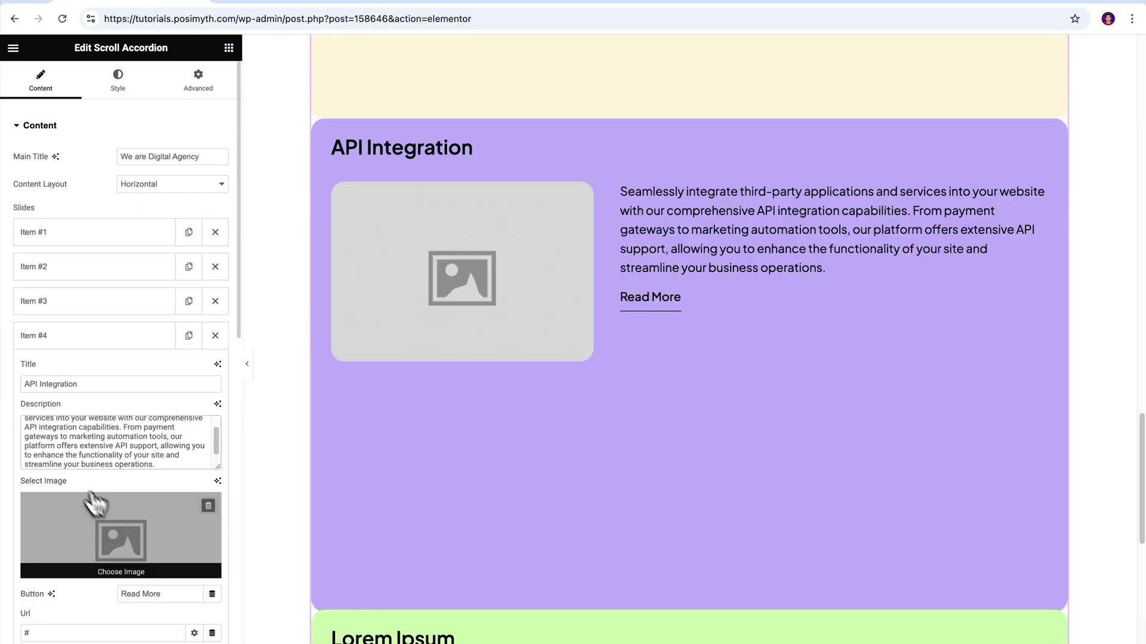
{"action": "left_click", "coordinate": [93, 504]}
{"action": "left_click", "coordinate": [396, 205]}
{"action": "left_click", "coordinate": [1097, 641]}
{"action": "scroll", "coordinate": [686, 418], "scroll_direction": "down", "scroll_amount": 3}
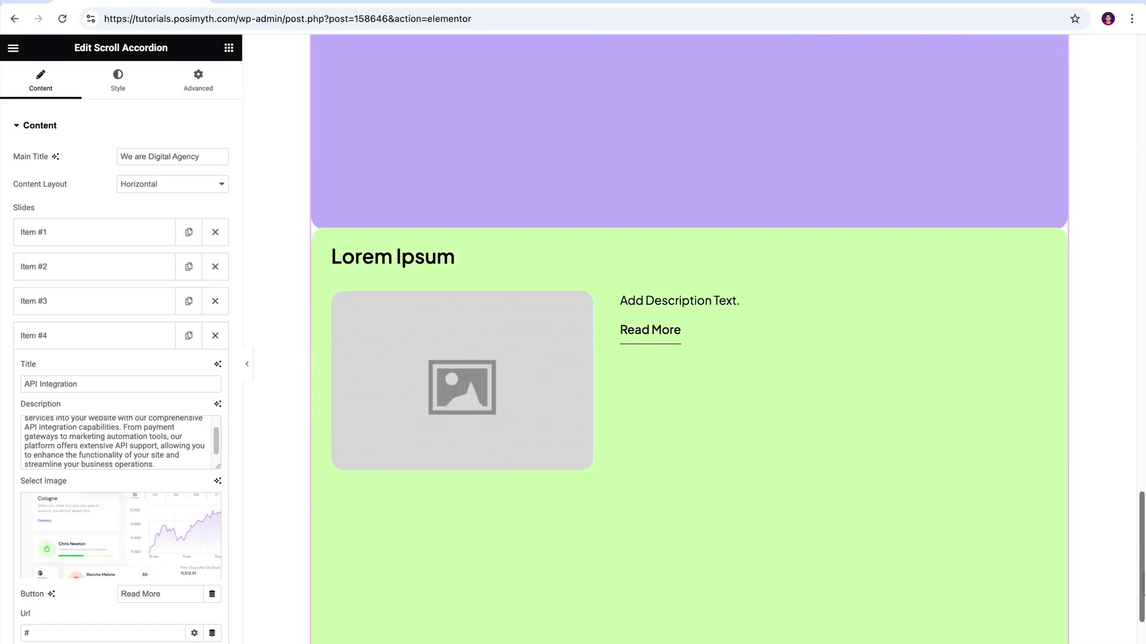
- Fill the fifth slide with the Analytics and Reporting title, description and analytics image
{"action": "left_click", "coordinate": [89, 337]}
{"action": "left_click", "coordinate": [33, 370]}
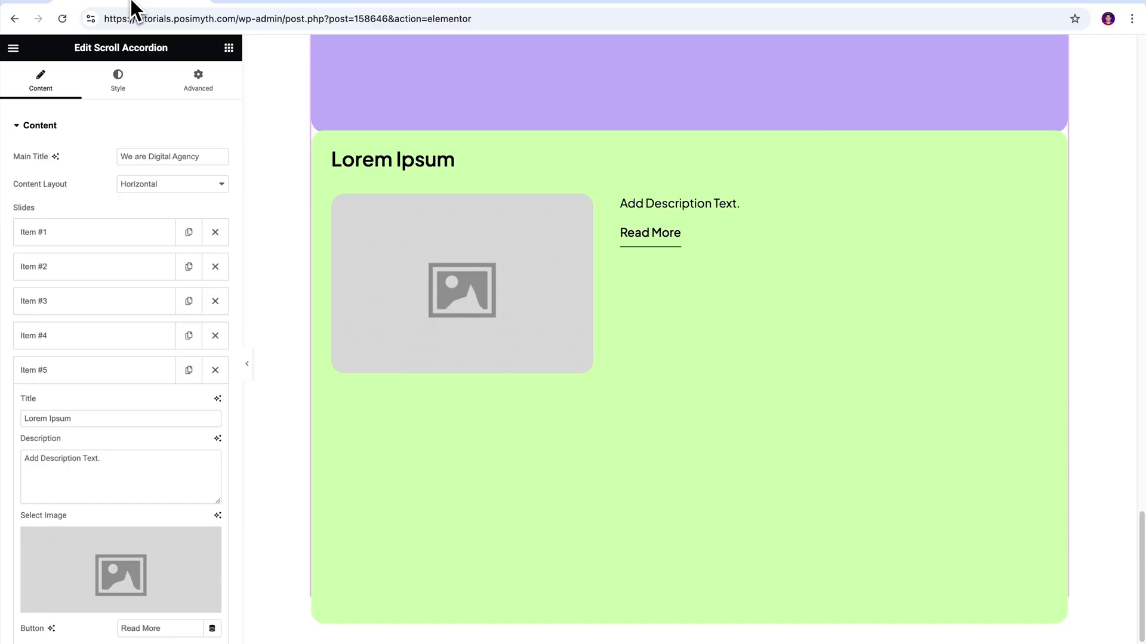
{"action": "triple_click", "coordinate": [59, 419]}
{"action": "key", "text": "super+v"}
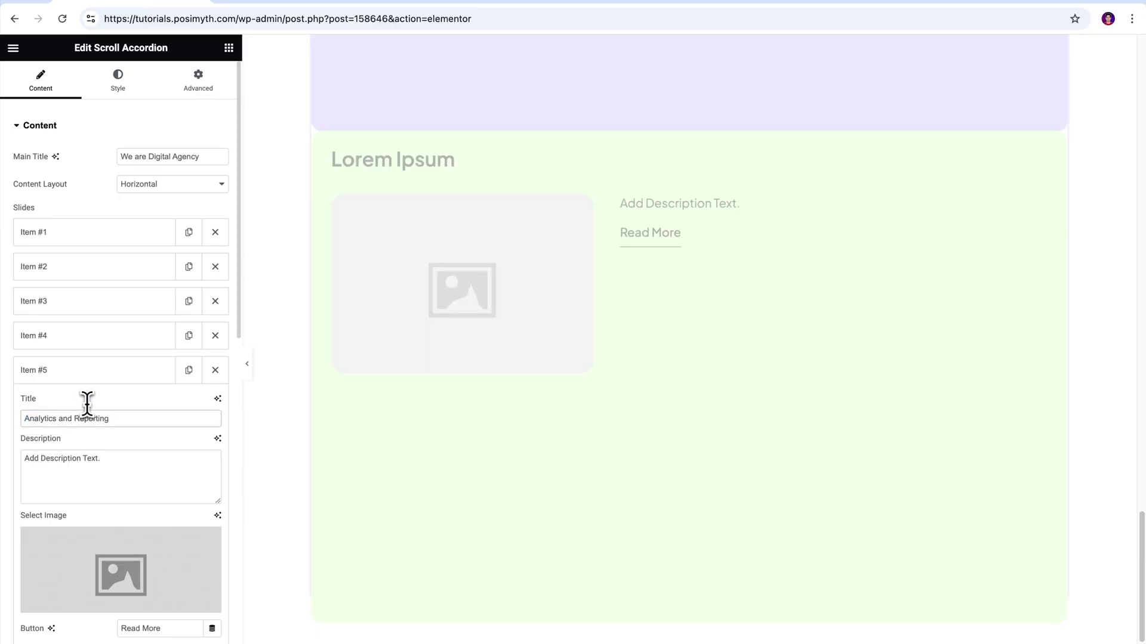
{"action": "key", "text": "super+v"}
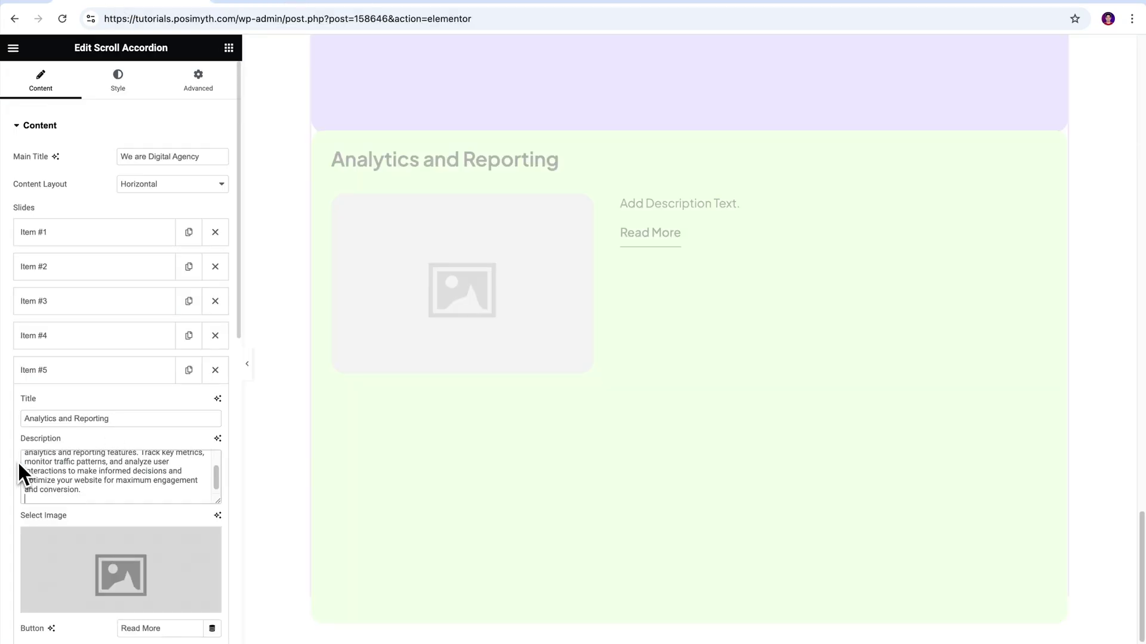
{"action": "left_click", "coordinate": [133, 592]}
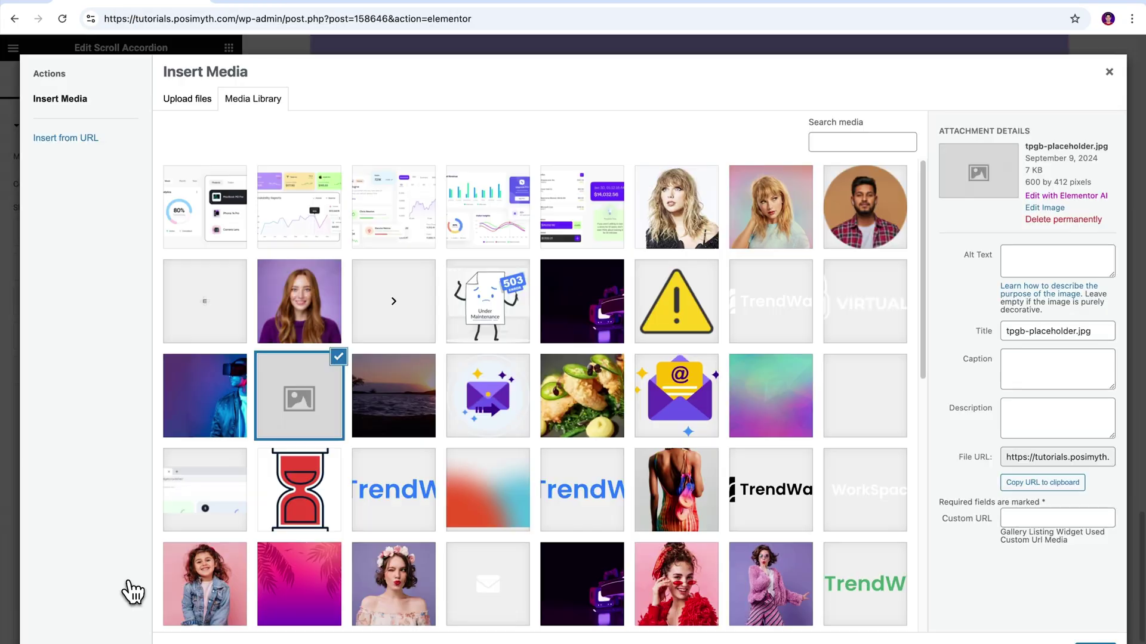
{"action": "left_click", "coordinate": [488, 207]}
{"action": "left_click", "coordinate": [1097, 642]}
{"action": "left_click", "coordinate": [95, 375]}
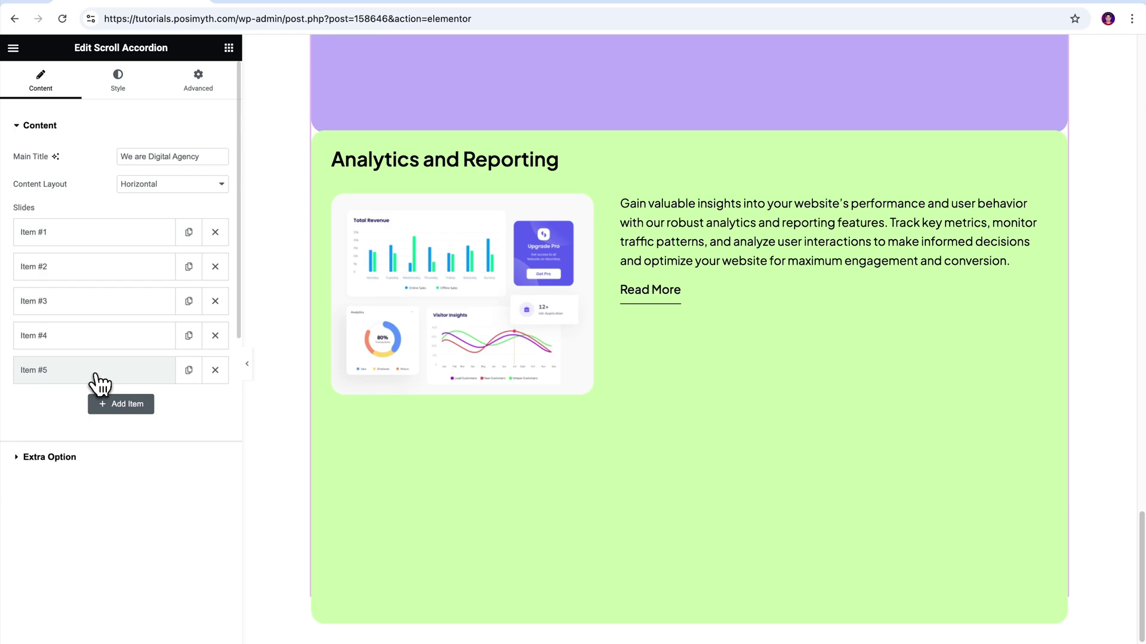
{"action": "scroll", "coordinate": [1092, 442], "scroll_direction": "up", "scroll_amount": 15}
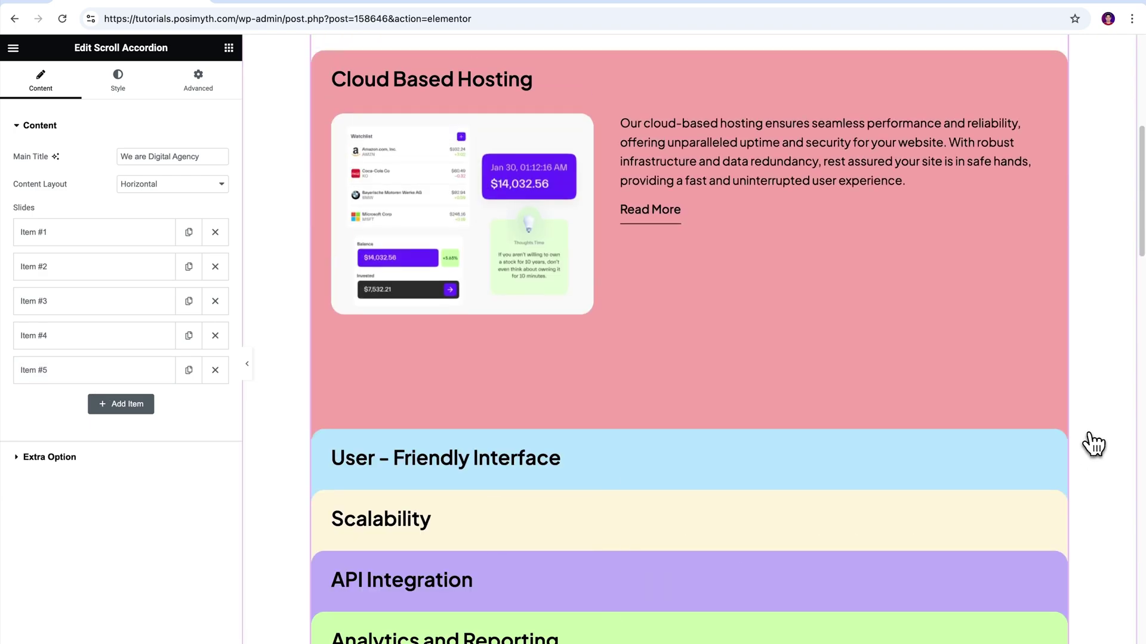
- Preview the page and scroll to watch the colored hosting slides stack and expand
{"action": "scroll", "coordinate": [1092, 442], "scroll_direction": "up", "scroll_amount": 3}
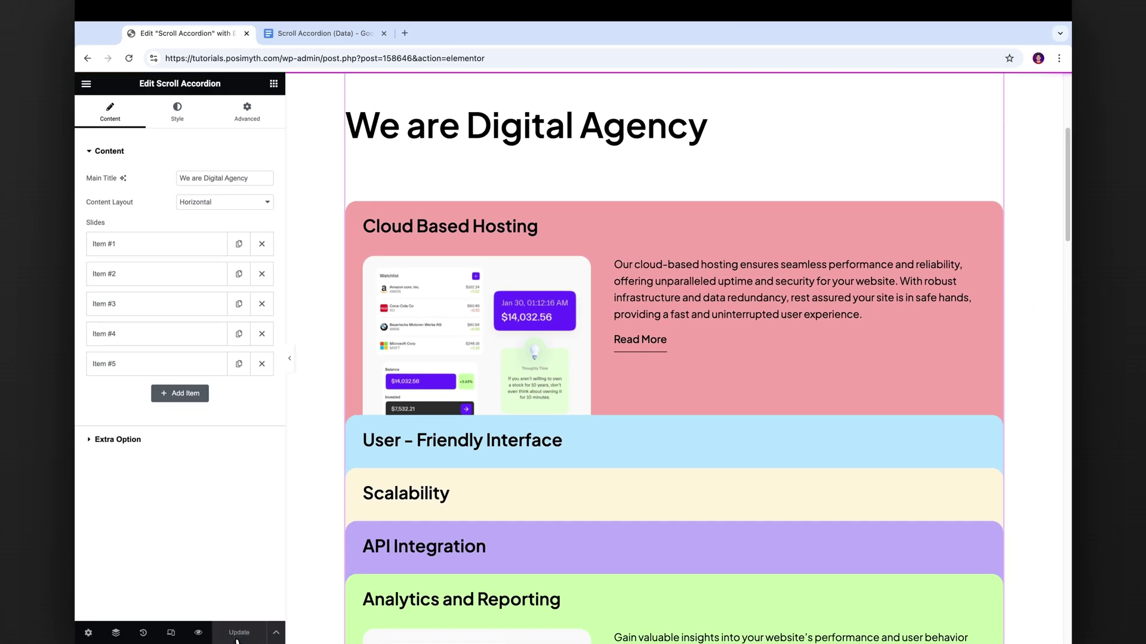
{"action": "left_click", "coordinate": [203, 634]}
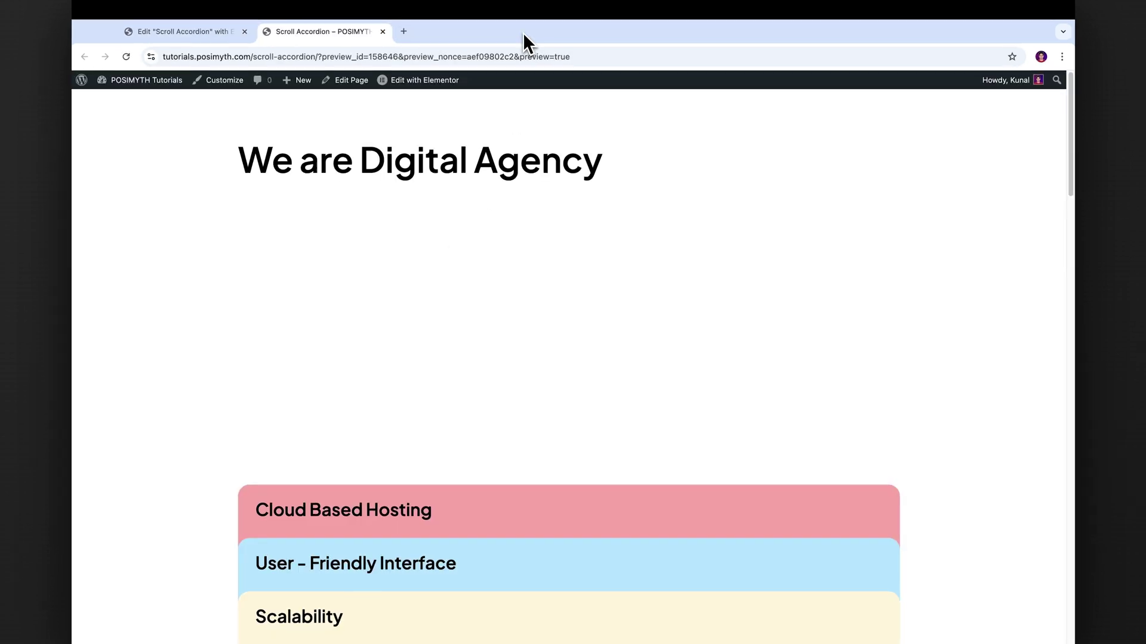
{"action": "scroll", "coordinate": [567, 358], "scroll_direction": "down", "scroll_amount": 5}
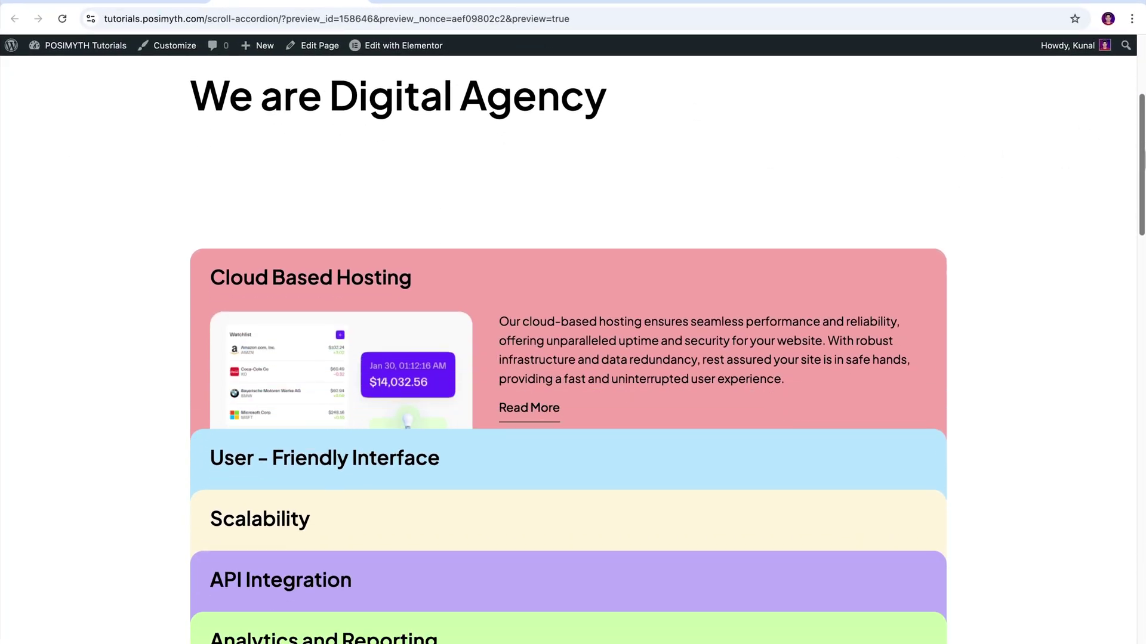
{"action": "scroll", "coordinate": [1141, 291], "scroll_direction": "down", "scroll_amount": 5}
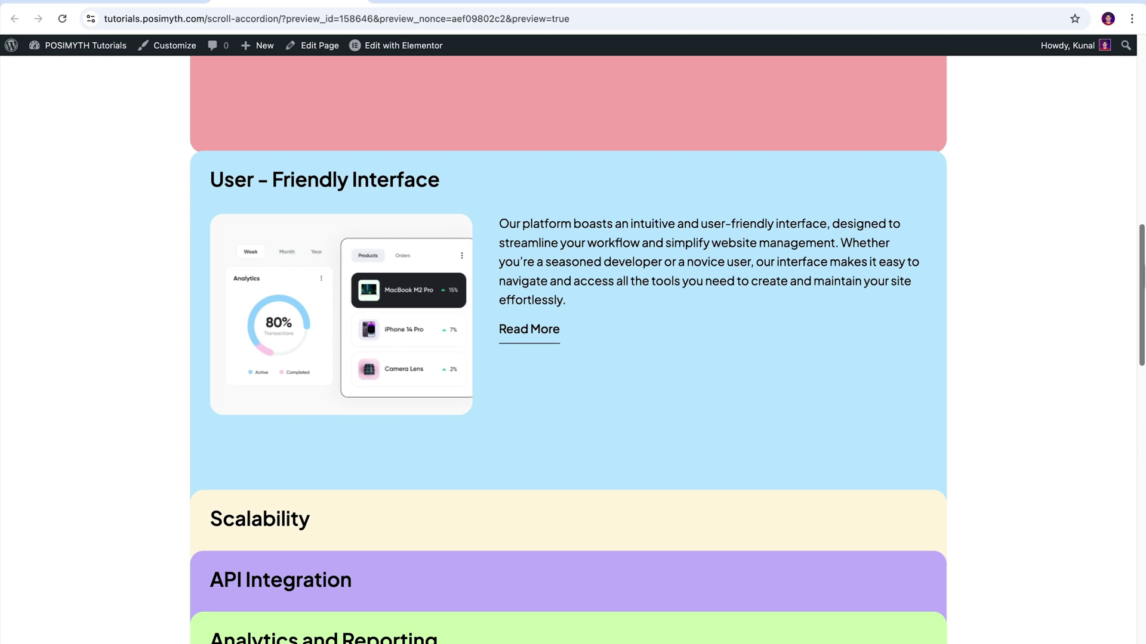
{"action": "scroll", "coordinate": [1131, 358], "scroll_direction": "down", "scroll_amount": 5}
{"action": "left_click_drag", "start_coordinate": [1143, 368], "coordinate": [1140, 555]}
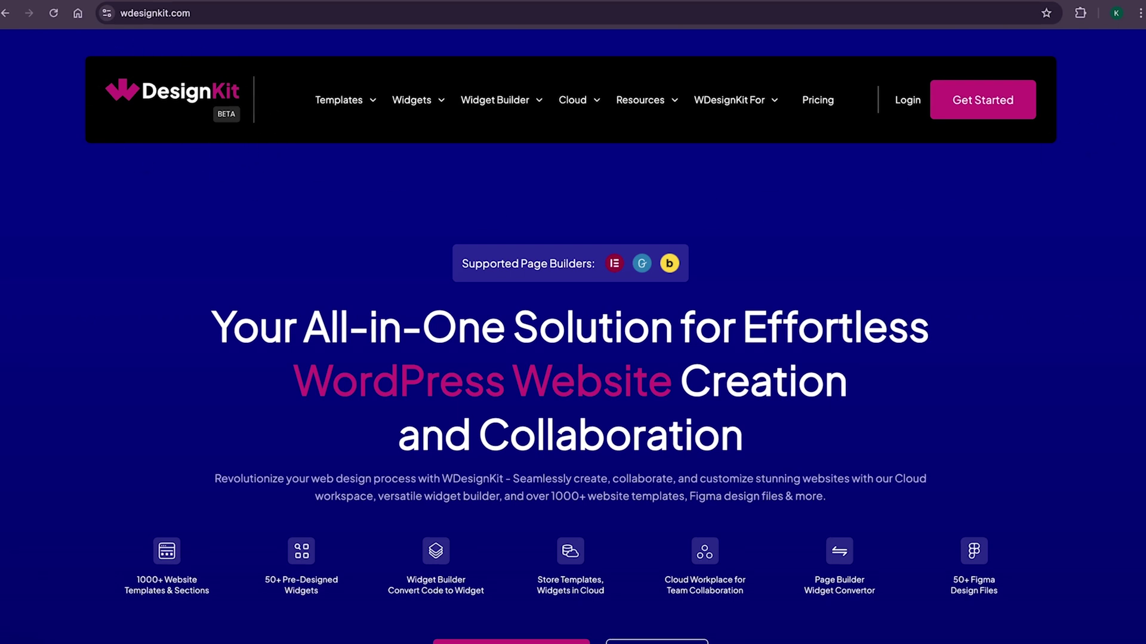
- Scroll past the 2000+ Templates and Widget Builder sections to the 100+ Widgets panel
{"action": "scroll", "coordinate": [573, 335], "scroll_direction": "down", "scroll_amount": 20}
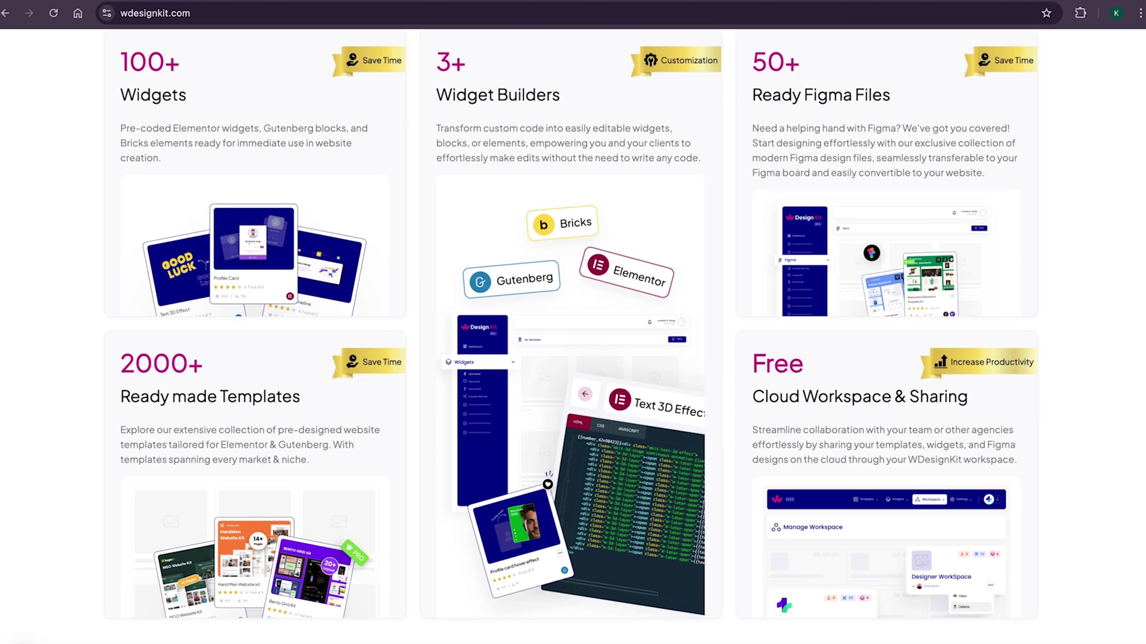
{"action": "scroll", "coordinate": [573, 335], "scroll_direction": "down", "scroll_amount": 10}
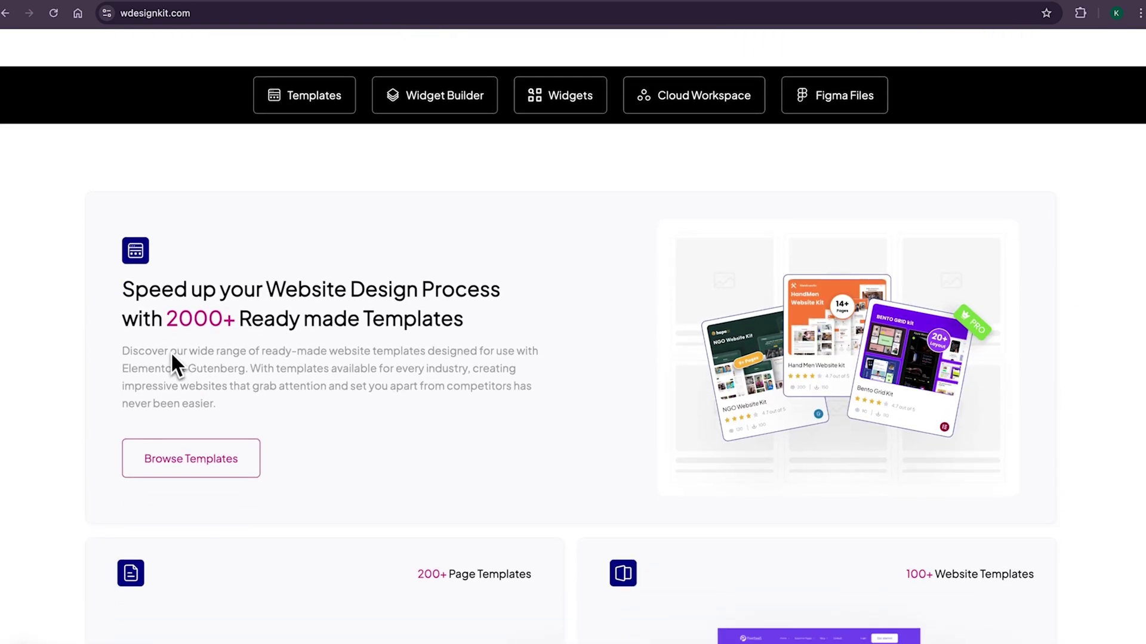
{"action": "left_click_drag", "start_coordinate": [167, 332], "coordinate": [464, 343]}
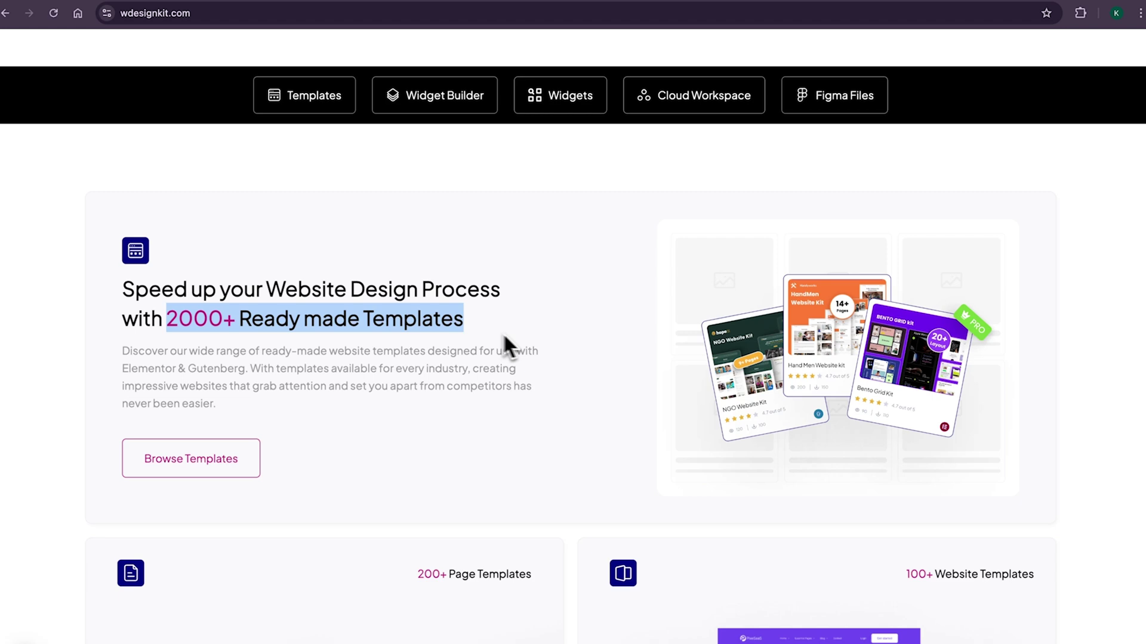
{"action": "scroll", "coordinate": [1122, 251], "scroll_direction": "down", "scroll_amount": 10}
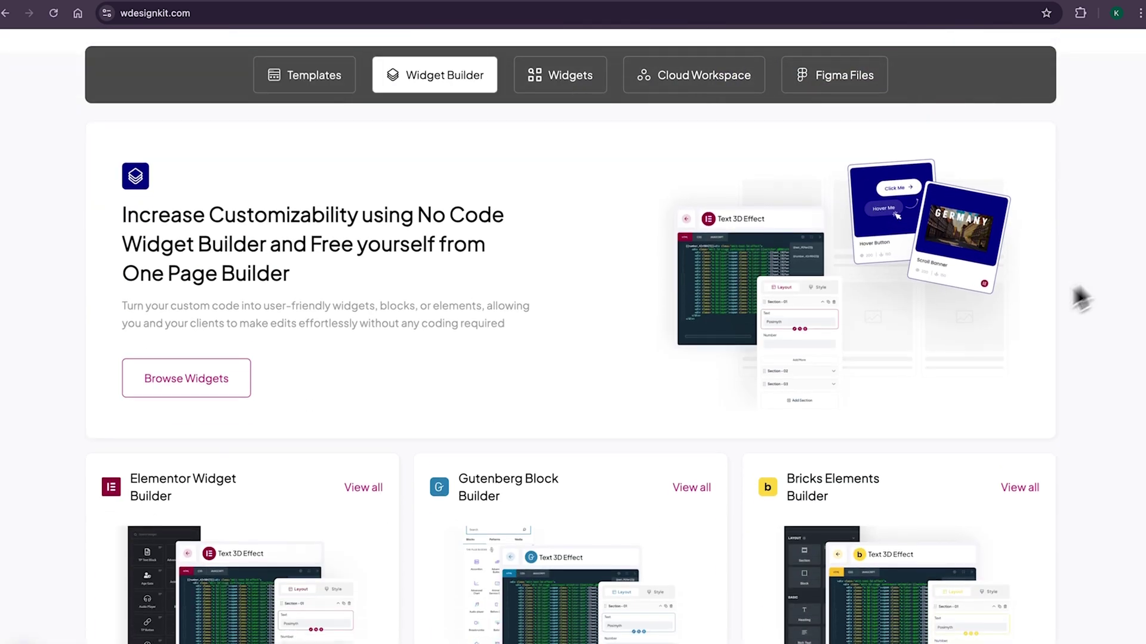
{"action": "left_click_drag", "start_coordinate": [122, 245], "coordinate": [306, 289]}
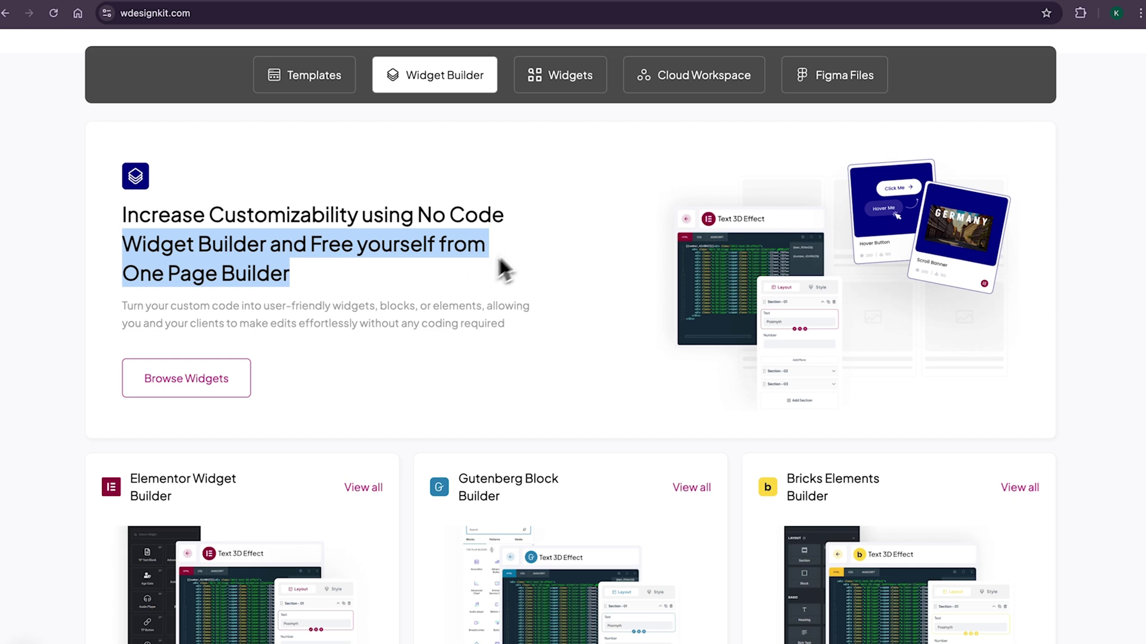
{"action": "left_click", "coordinate": [570, 101]}
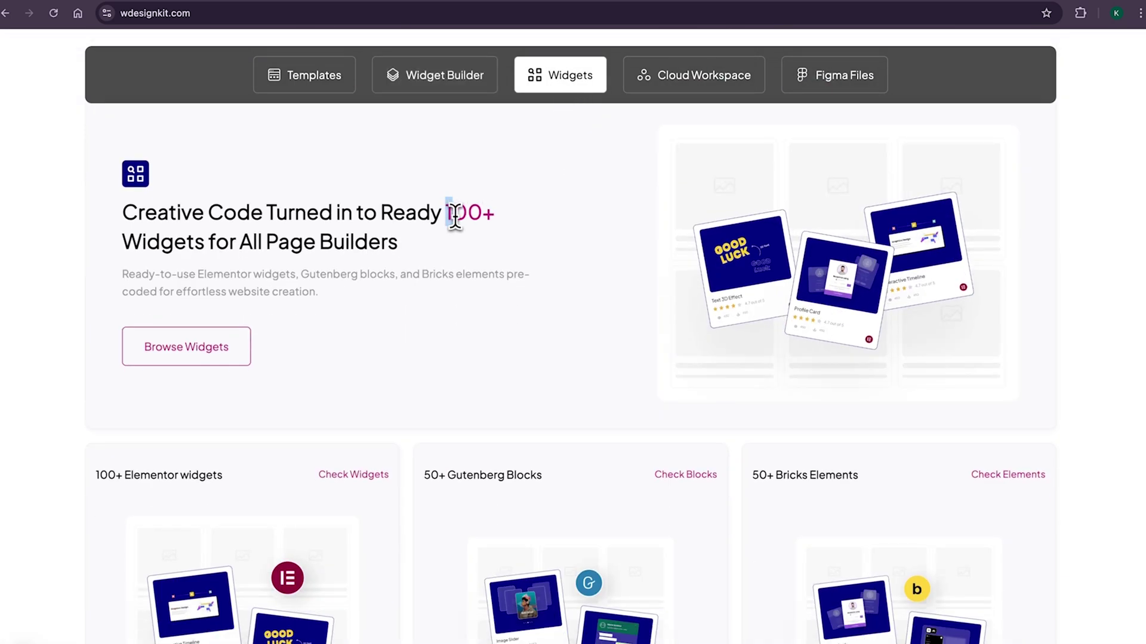
{"action": "left_click_drag", "start_coordinate": [454, 216], "coordinate": [472, 239]}
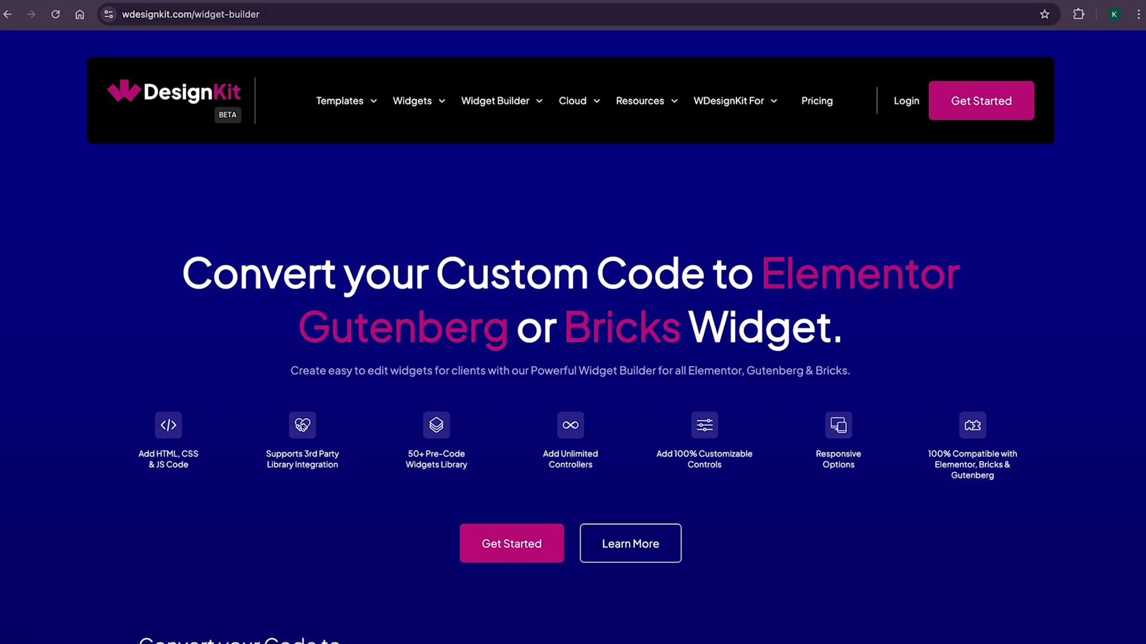
{"action": "scroll", "coordinate": [573, 334], "scroll_direction": "down", "scroll_amount": 20}
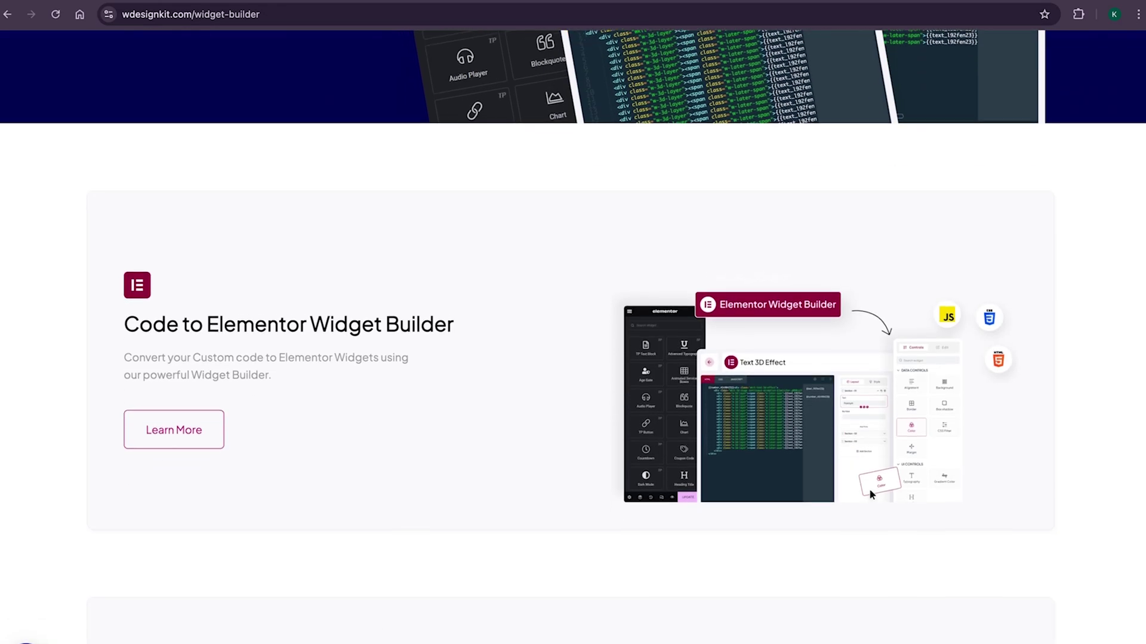
{"action": "scroll", "coordinate": [573, 334], "scroll_direction": "down", "scroll_amount": 6}
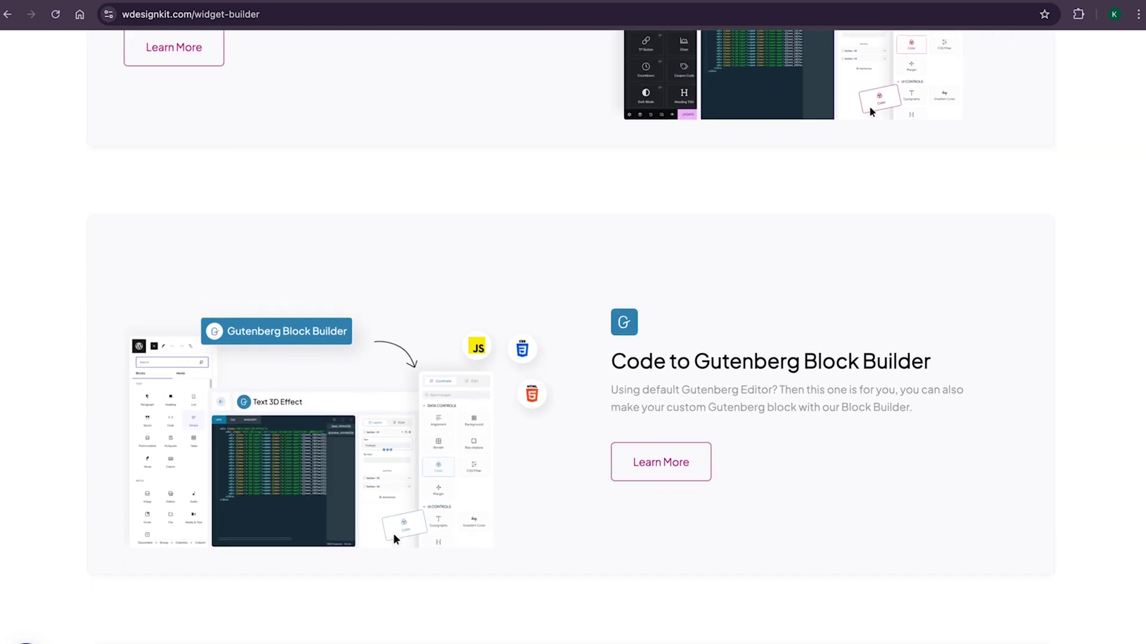
{"action": "scroll", "coordinate": [573, 334], "scroll_direction": "down", "scroll_amount": 7}
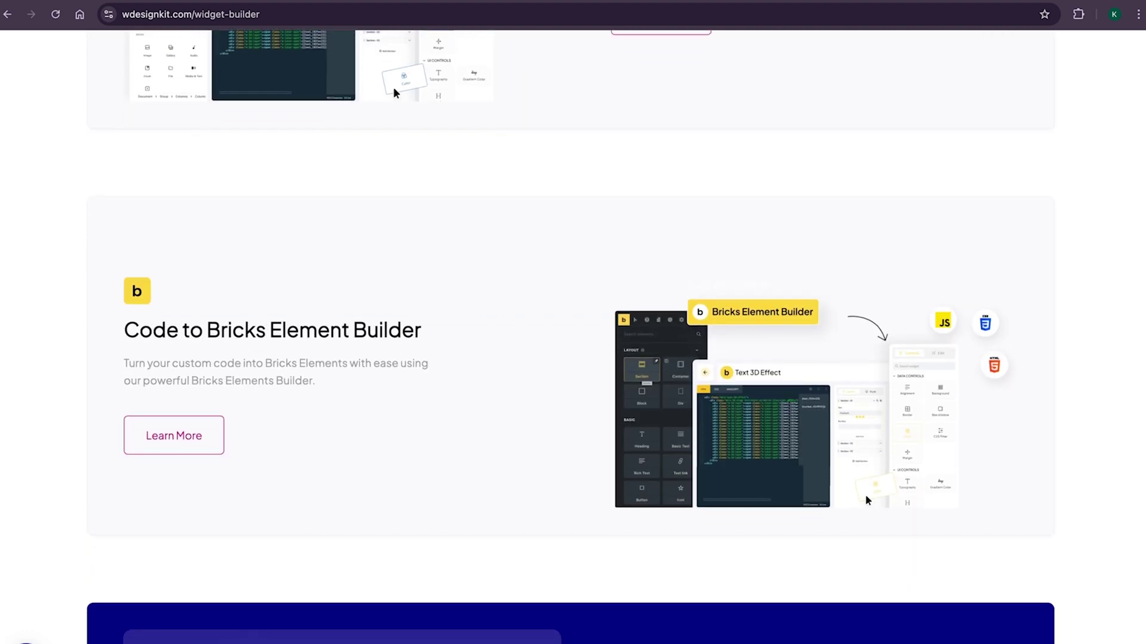
{"action": "scroll", "coordinate": [573, 334], "scroll_direction": "up", "scroll_amount": 20}
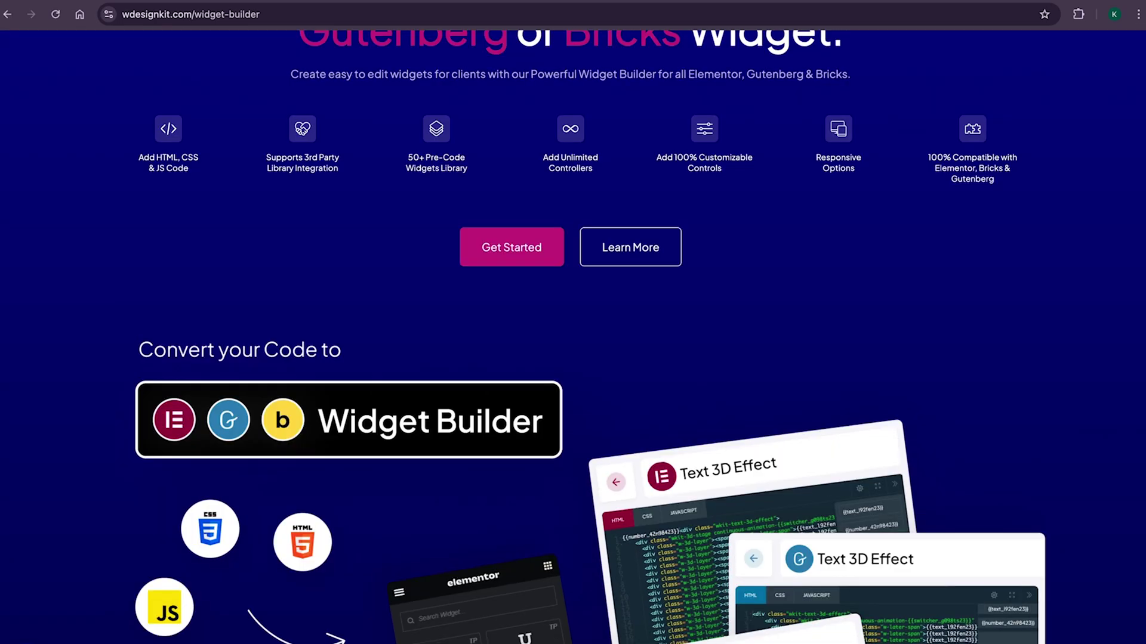
{"action": "scroll", "coordinate": [573, 335], "scroll_direction": "up", "scroll_amount": 2}
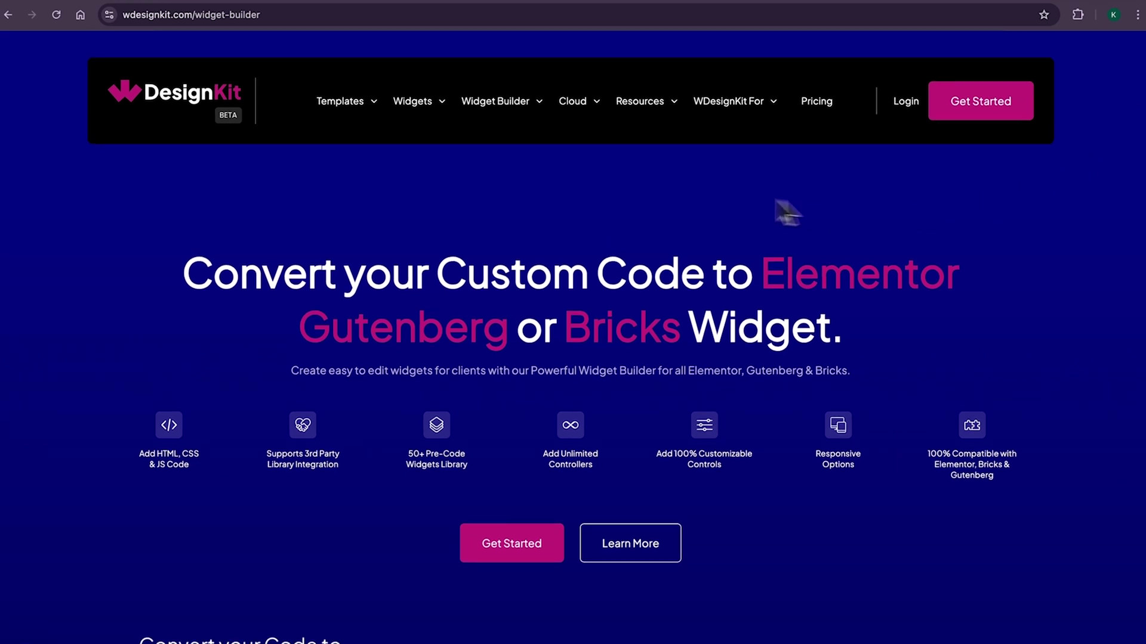
{"action": "mouse_move", "coordinate": [577, 110]}
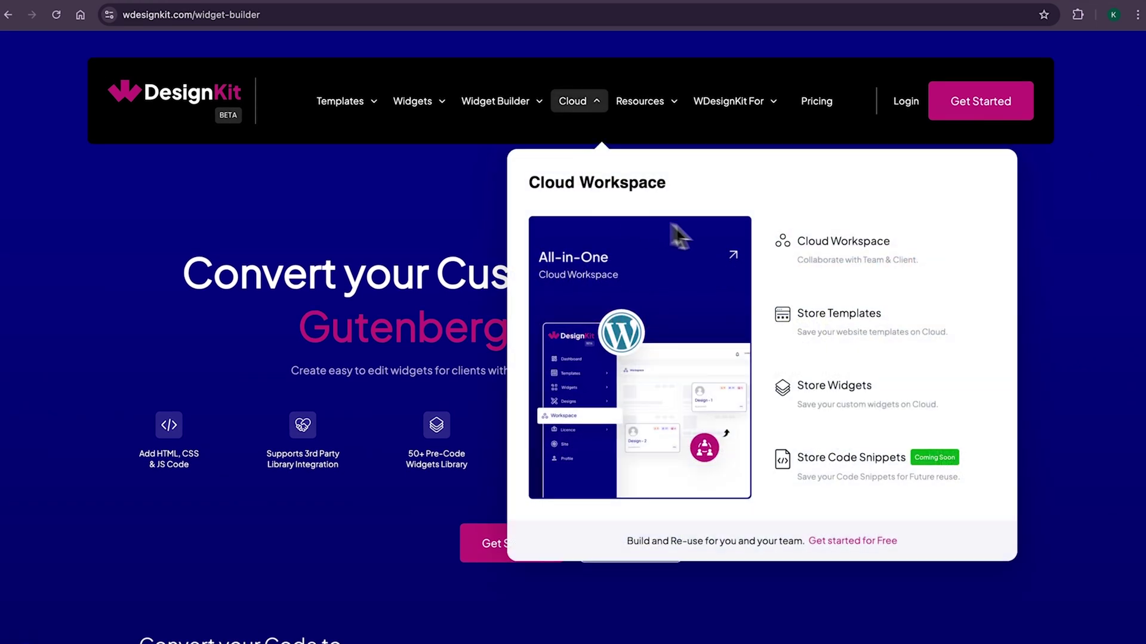
{"action": "left_click", "coordinate": [848, 254]}
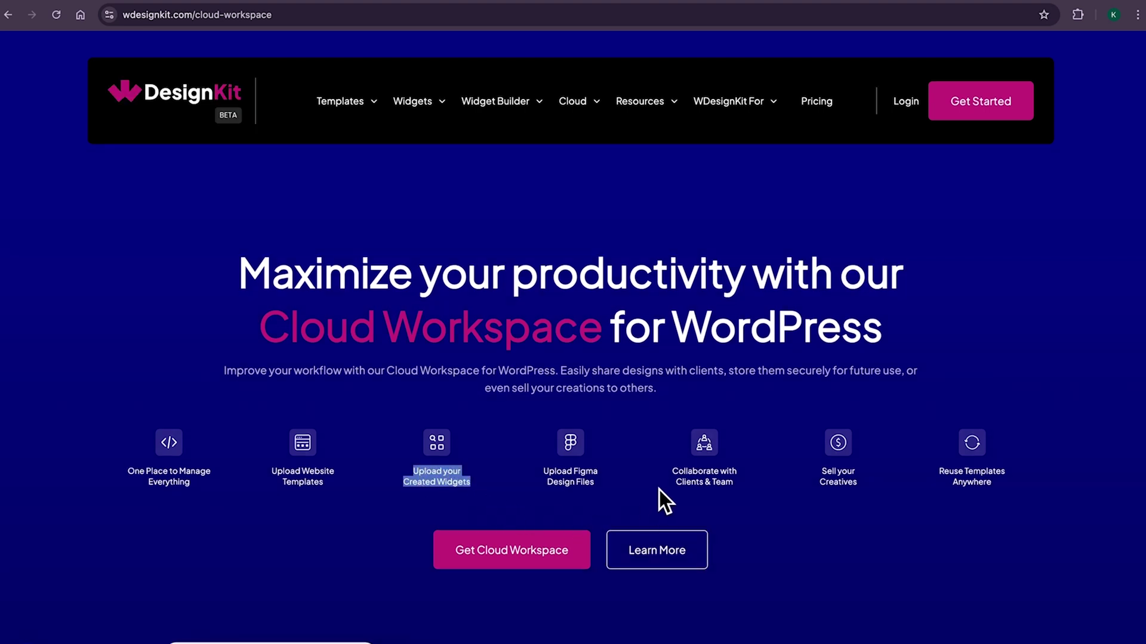
{"action": "left_click_drag", "start_coordinate": [668, 479], "coordinate": [689, 477]}
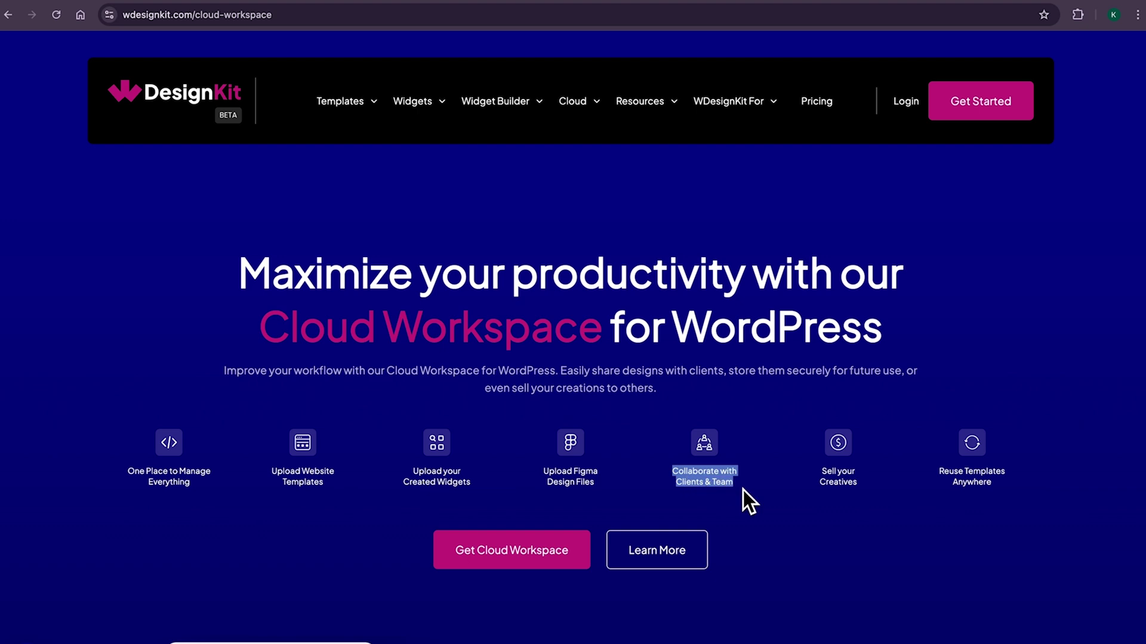
- Return to the WDesignKit home page and go to the Pricing plans page
{"action": "left_click", "coordinate": [179, 107]}
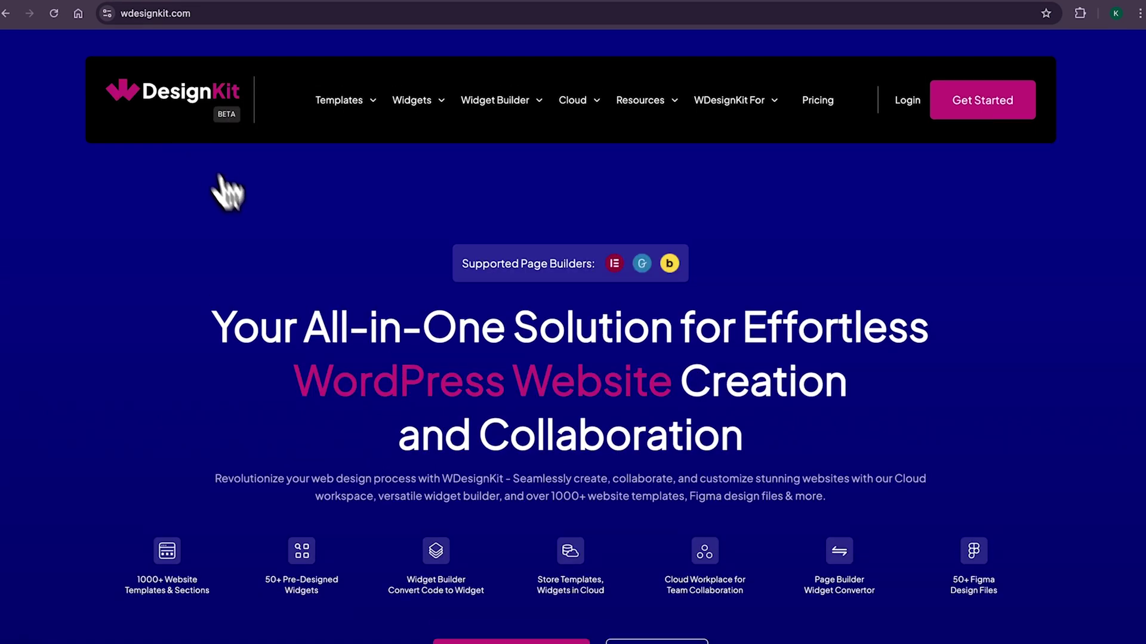
{"action": "left_click_drag", "start_coordinate": [305, 323], "coordinate": [667, 337]}
{"action": "left_click", "coordinate": [817, 101]}
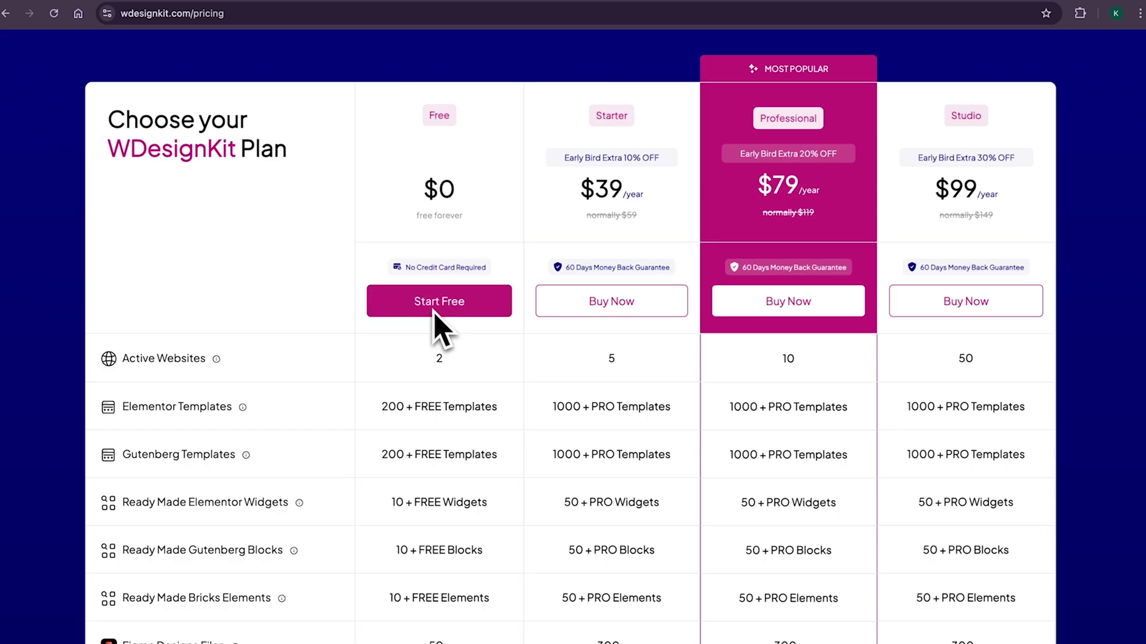